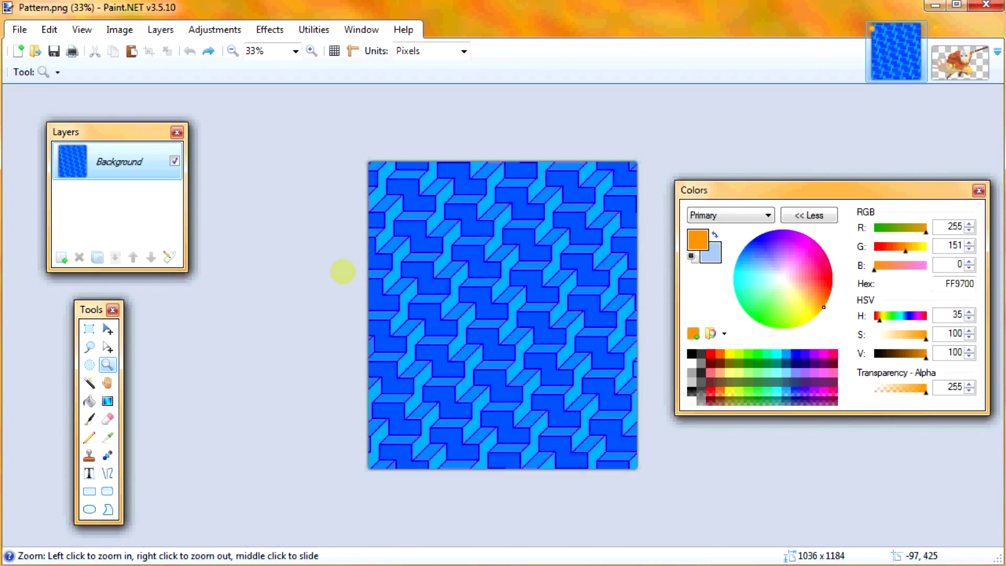
Step: Select the Recolor brush at width 500 over the blue tile pattern
key("m")
key("m")
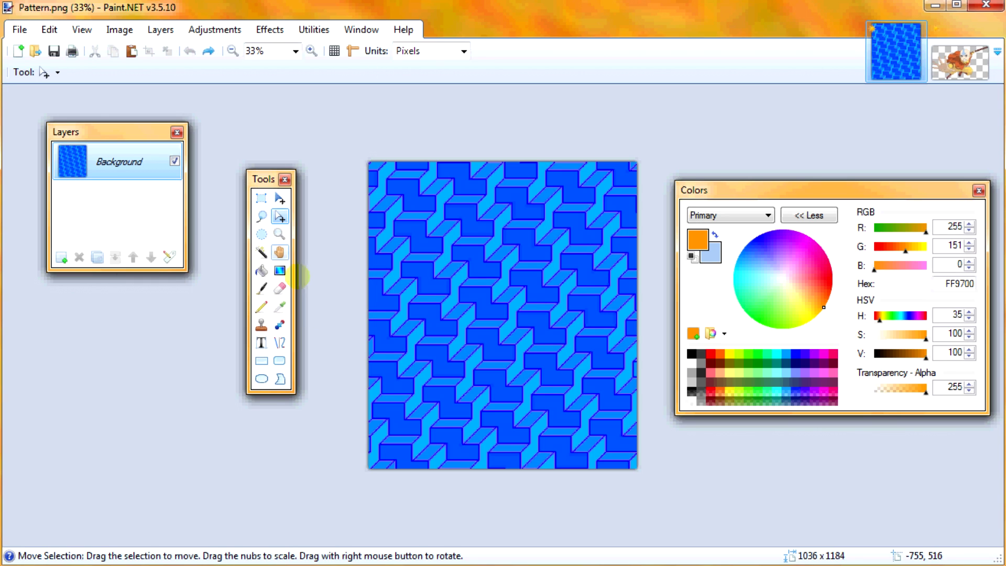
left_click(282, 325)
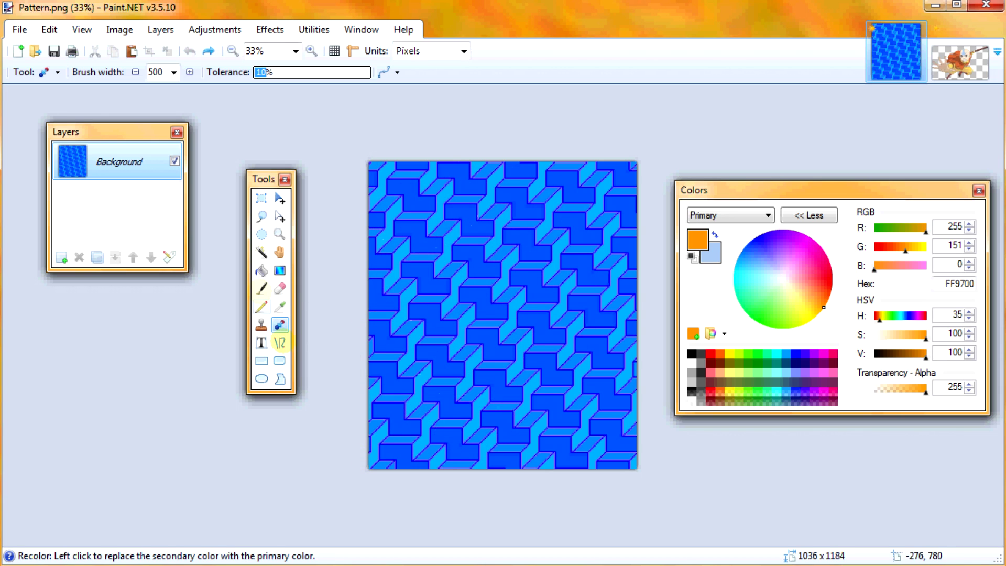
left_click(280, 234)
left_click_drag(478, 218, 503, 247)
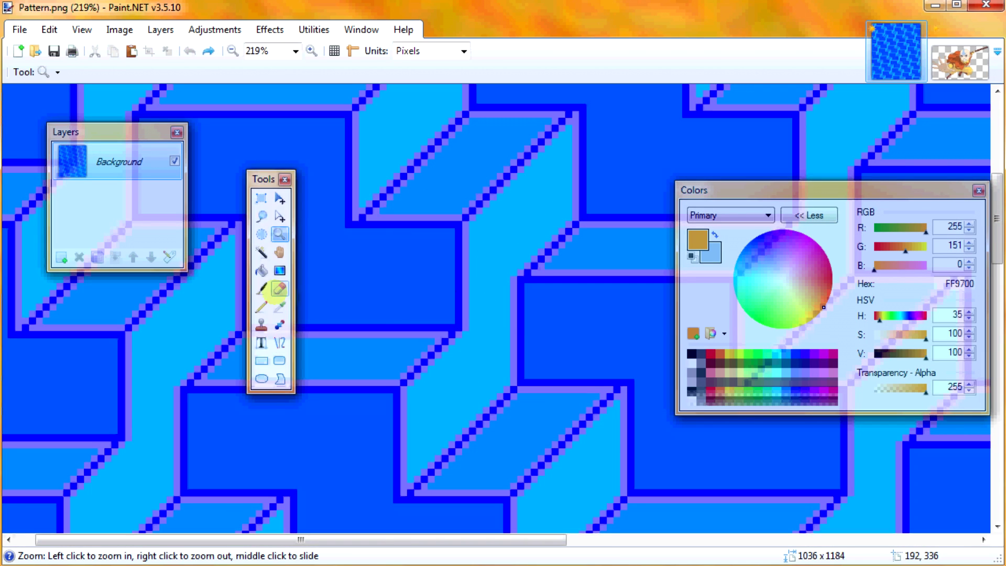
left_click(280, 325)
left_click(279, 234)
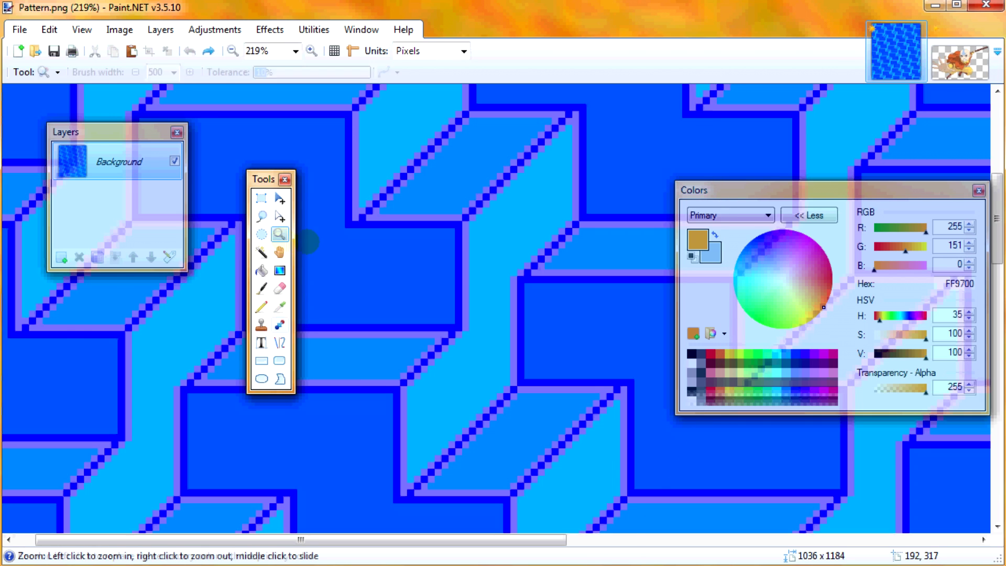
right_click(557, 285)
right_click(558, 285)
right_click(557, 285)
left_click(262, 270)
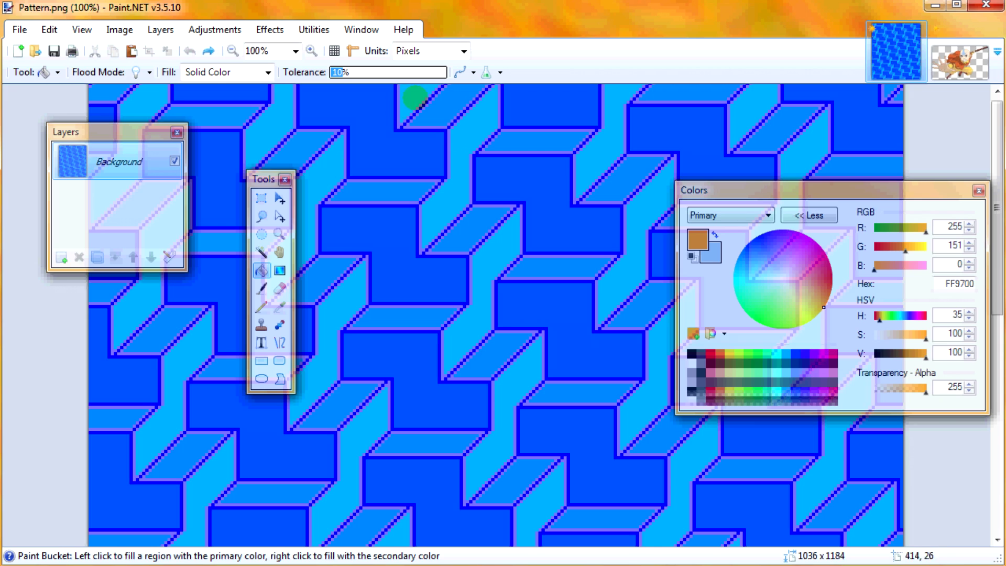
left_click(280, 325)
left_click(279, 234)
right_click(385, 269)
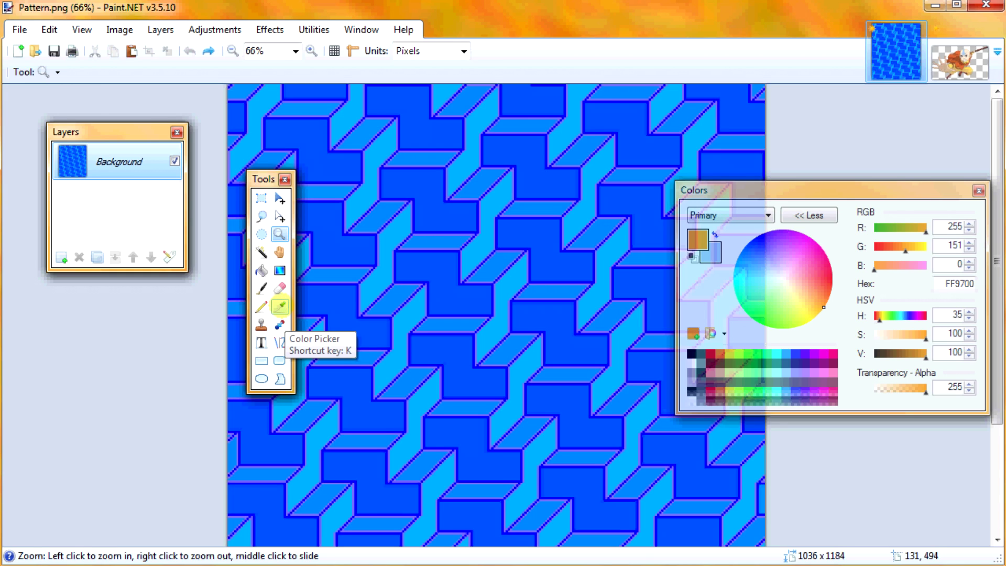
left_click_drag(731, 192, 497, 176)
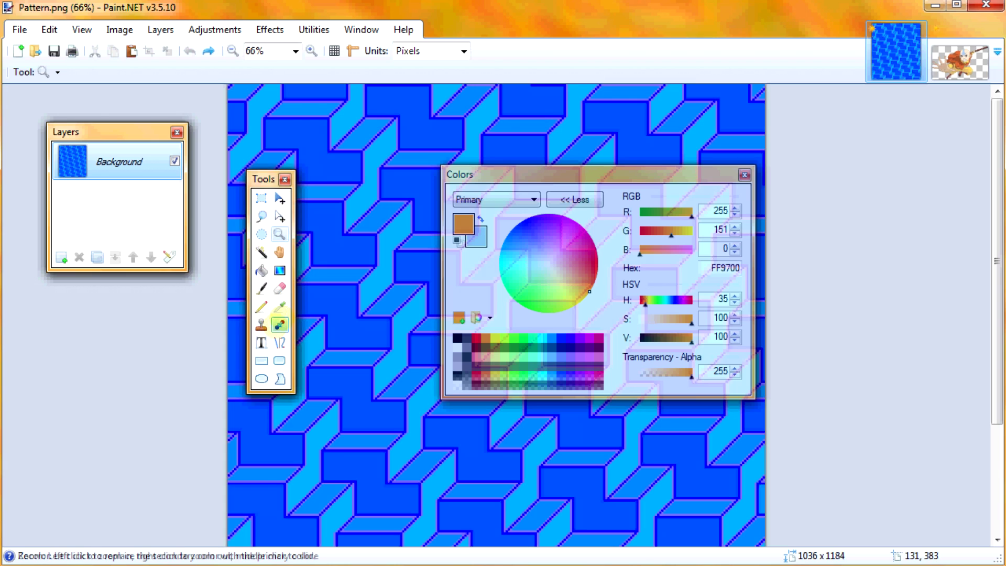
left_click(280, 324)
left_click(280, 287)
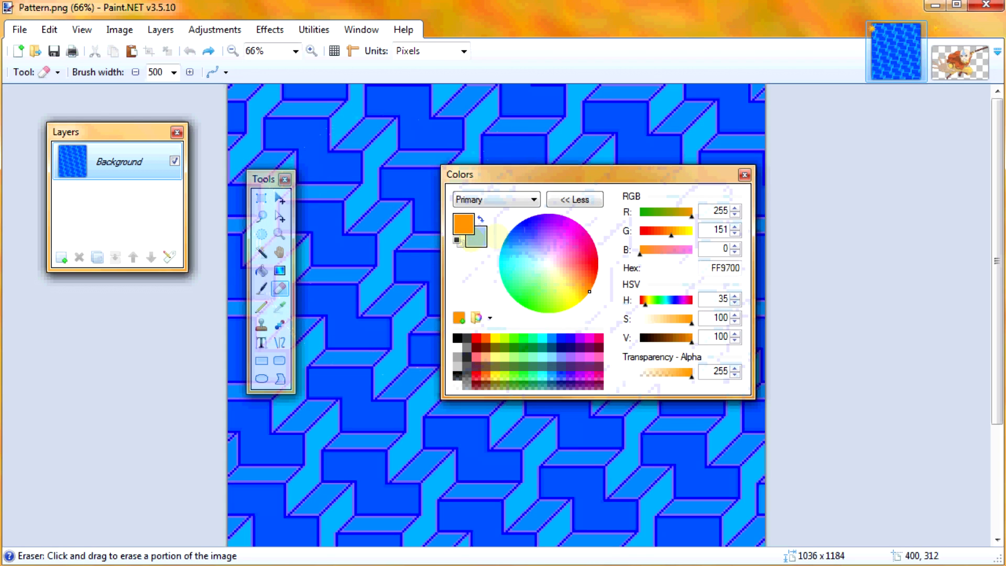
left_click_drag(492, 174, 724, 185)
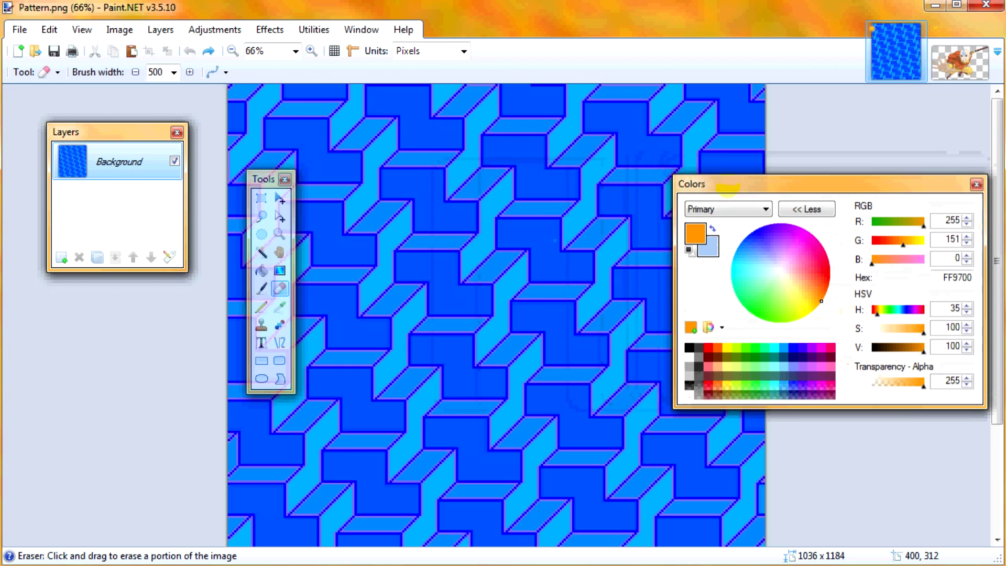
left_click(280, 306)
Step: Sample light blue 00A7FF as secondary, darken primary to 006496, and recolour a test band of tiles
right_click(400, 228)
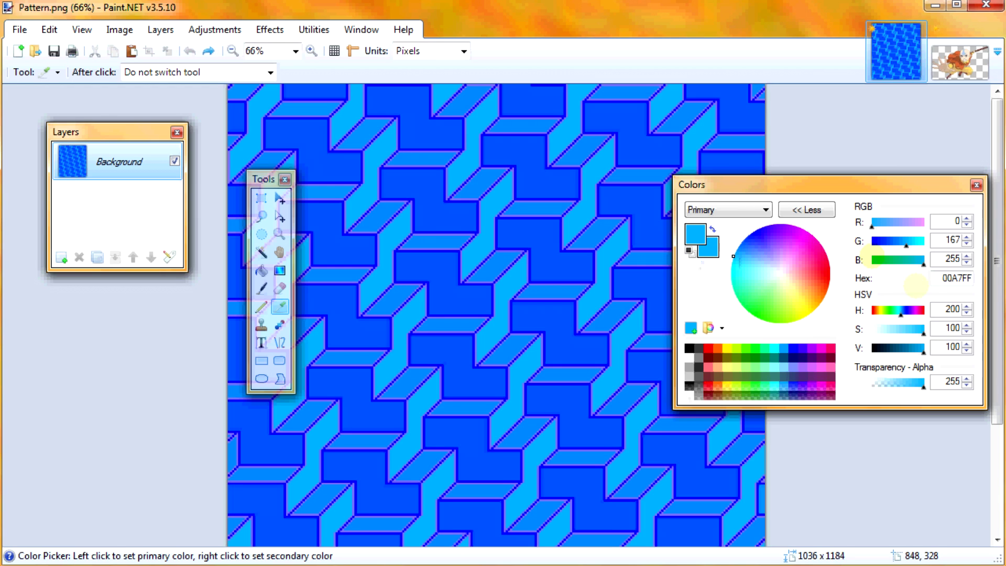
left_click(899, 348)
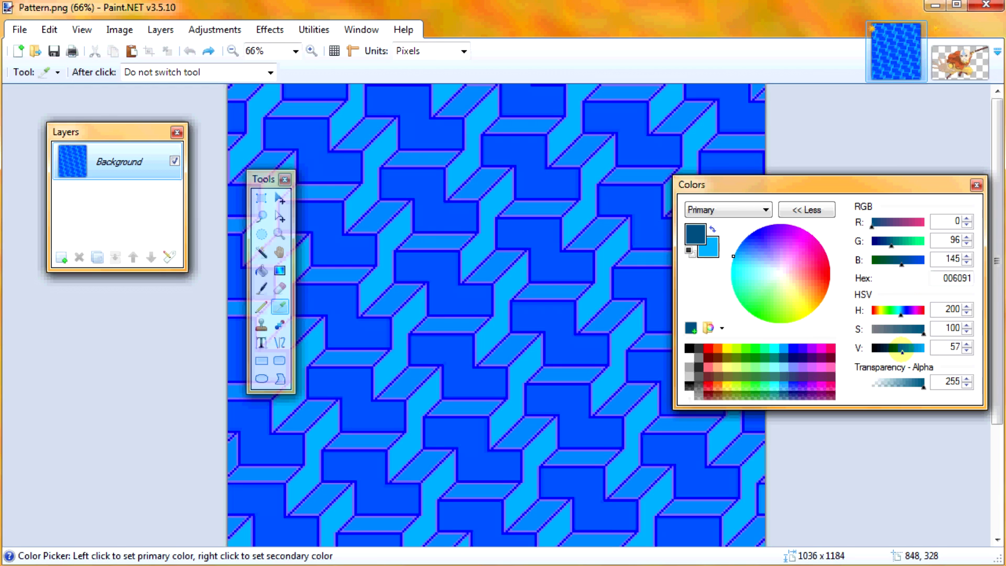
left_click_drag(902, 351, 904, 350)
left_click(280, 325)
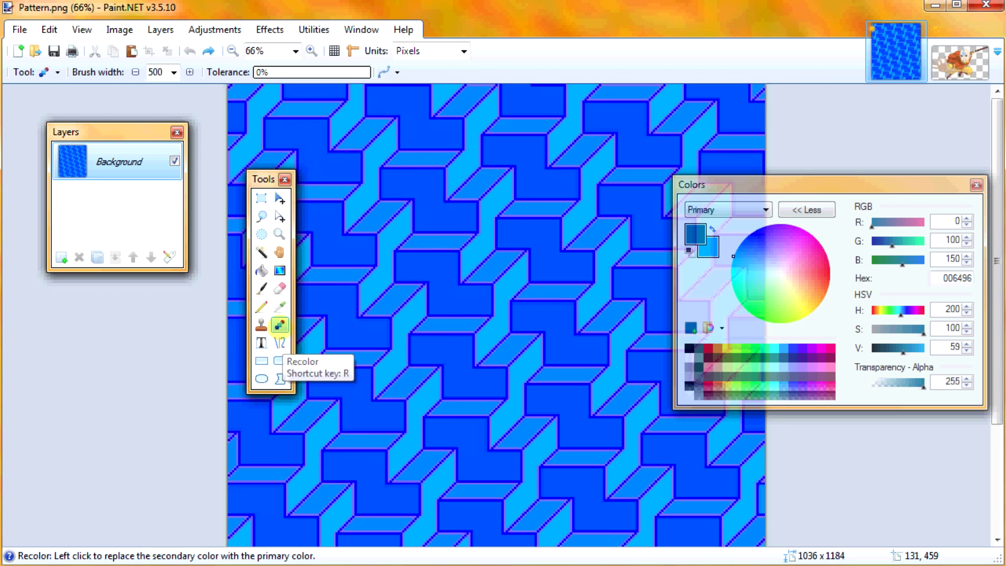
mouse_move(393, 288)
left_mouse_down()
mouse_move(425, 273)
mouse_move(428, 253)
mouse_move(397, 356)
left_mouse_up()
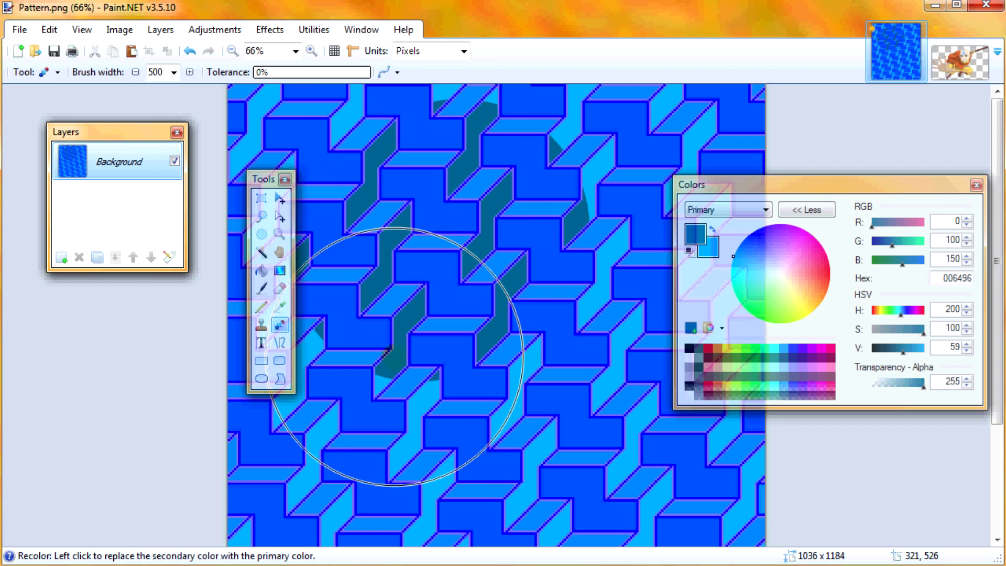
Step: Undo the first stroke and repaint the light blue faces dark teal across the image, brush kept at 500
key("ctrl+z")
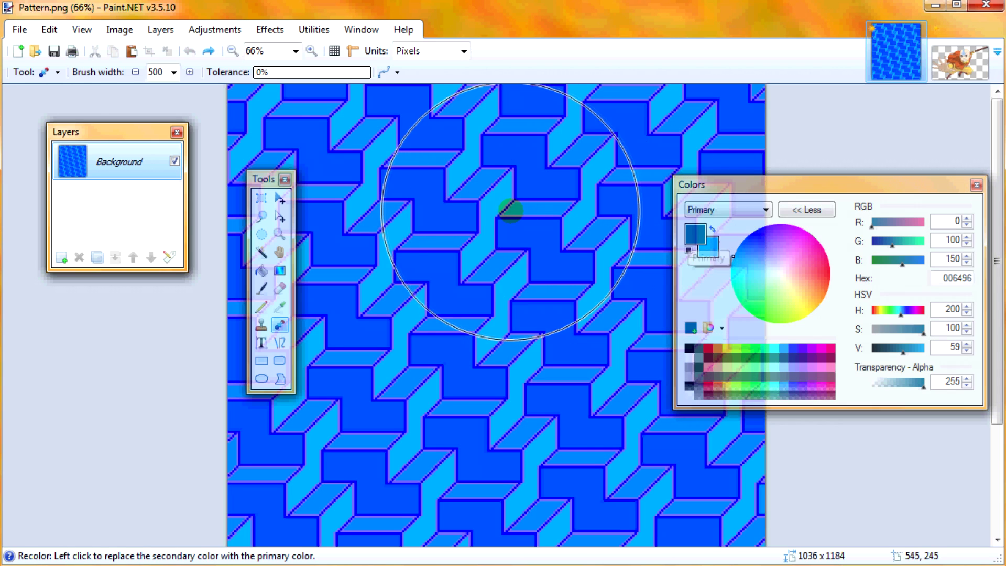
mouse_move(511, 215)
left_mouse_down()
mouse_move(387, 303)
mouse_move(350, 239)
mouse_move(395, 160)
mouse_move(363, 229)
mouse_move(368, 271)
mouse_move(246, 154)
mouse_move(755, 171)
mouse_move(723, 162)
mouse_move(594, 261)
mouse_move(698, 485)
left_mouse_up()
scroll(602, 419, "down", 3)
mouse_move(566, 289)
left_mouse_down()
mouse_move(419, 444)
mouse_move(311, 323)
mouse_move(253, 452)
mouse_move(459, 561)
mouse_move(629, 498)
mouse_move(581, 466)
left_mouse_up()
left_click(174, 72)
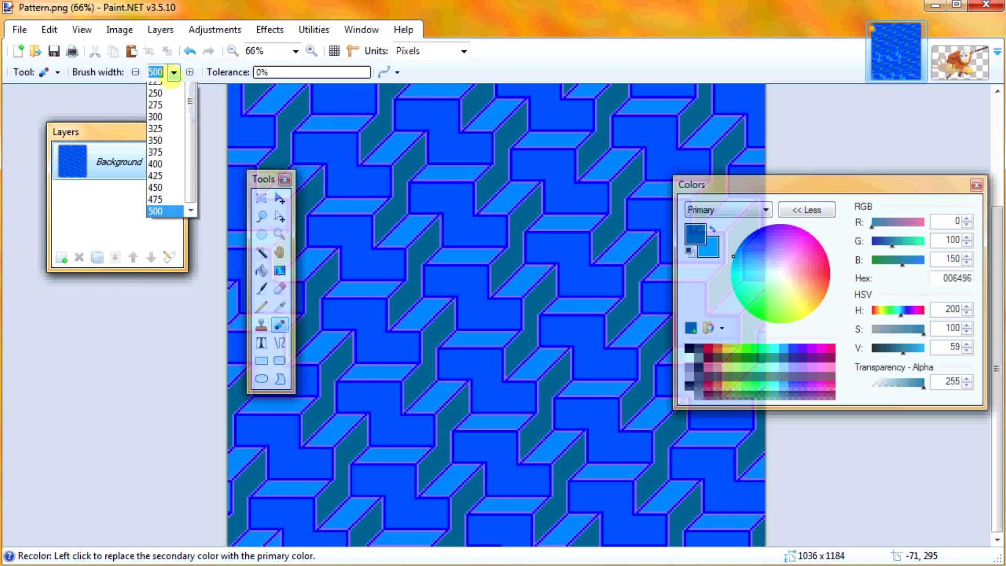
scroll(163, 157, "up", 10)
left_click(173, 72)
scroll(461, 240, "up", 5)
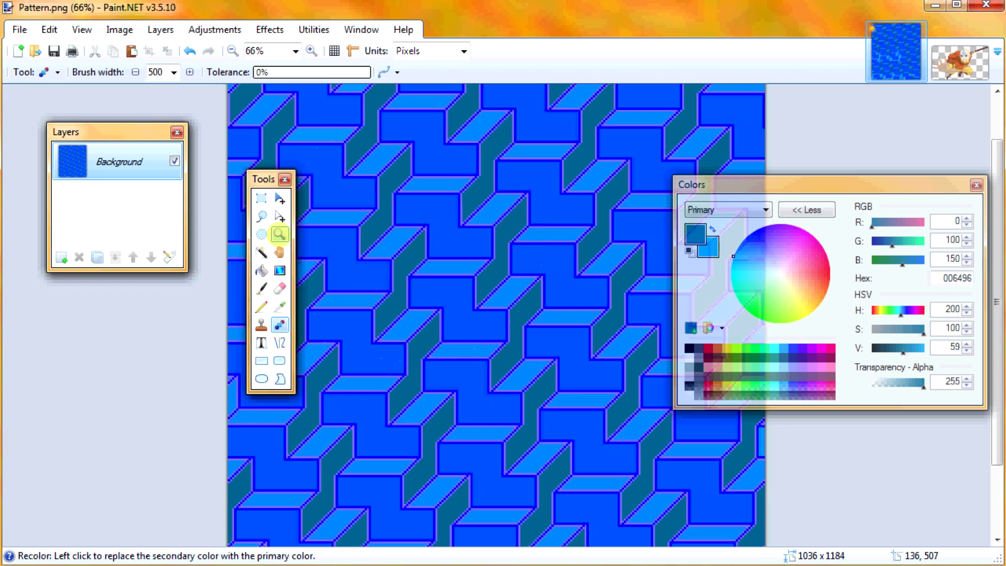
Step: Zoom out to 33% to see the whole image
left_click(280, 233)
right_click(458, 253)
right_click(516, 258)
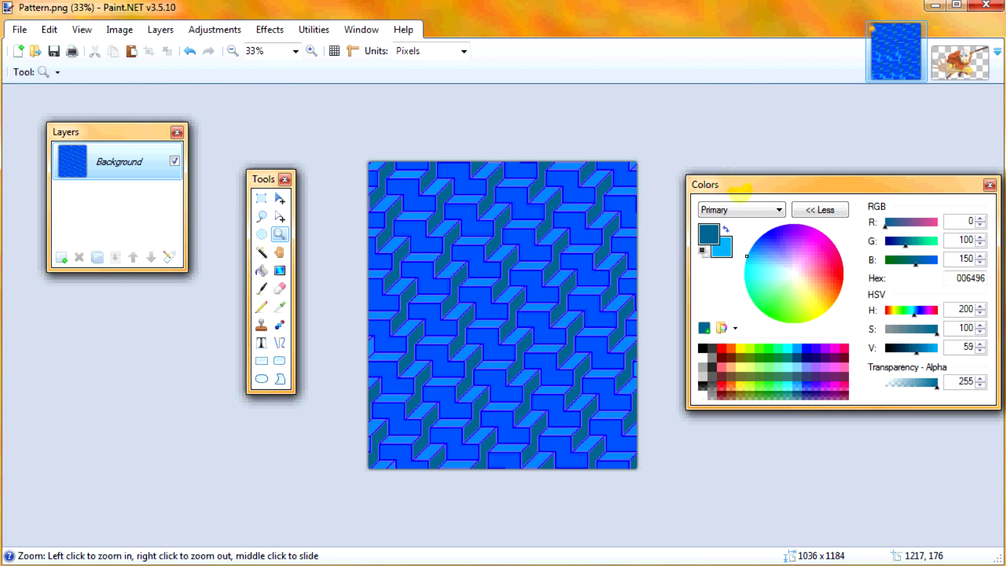
Step: Set the secondary colour to bright green 00FF00 and the primary to pure blue 0000FF
left_click_drag(740, 190, 724, 194)
left_click(279, 325)
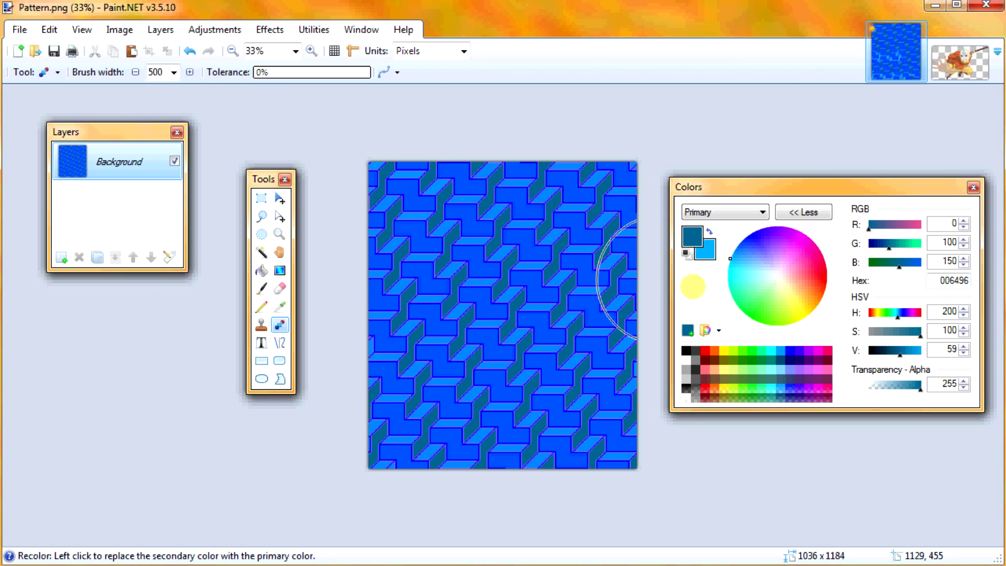
left_click(706, 252)
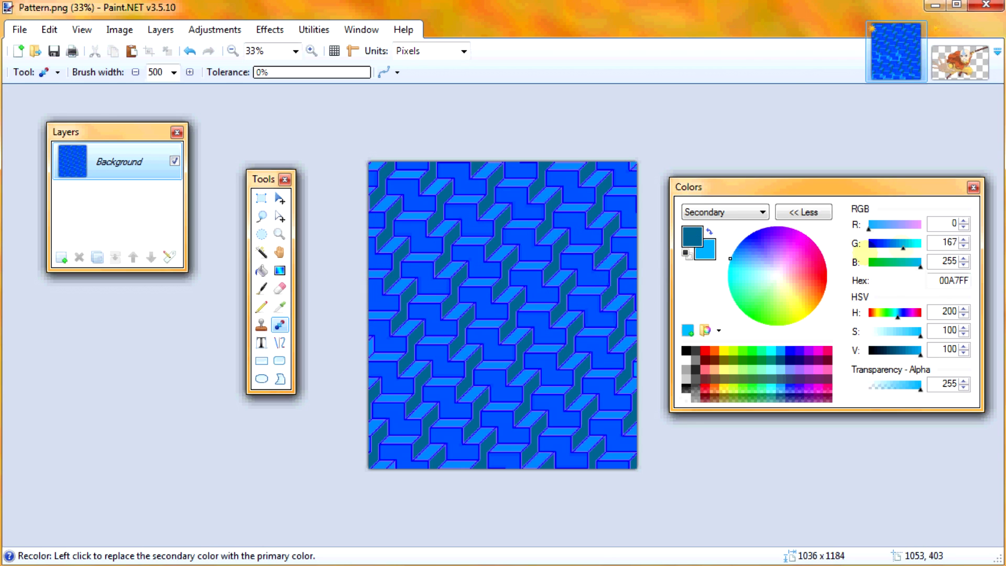
left_click_drag(914, 244, 973, 257)
left_click(692, 236)
left_click_drag(889, 245, 866, 244)
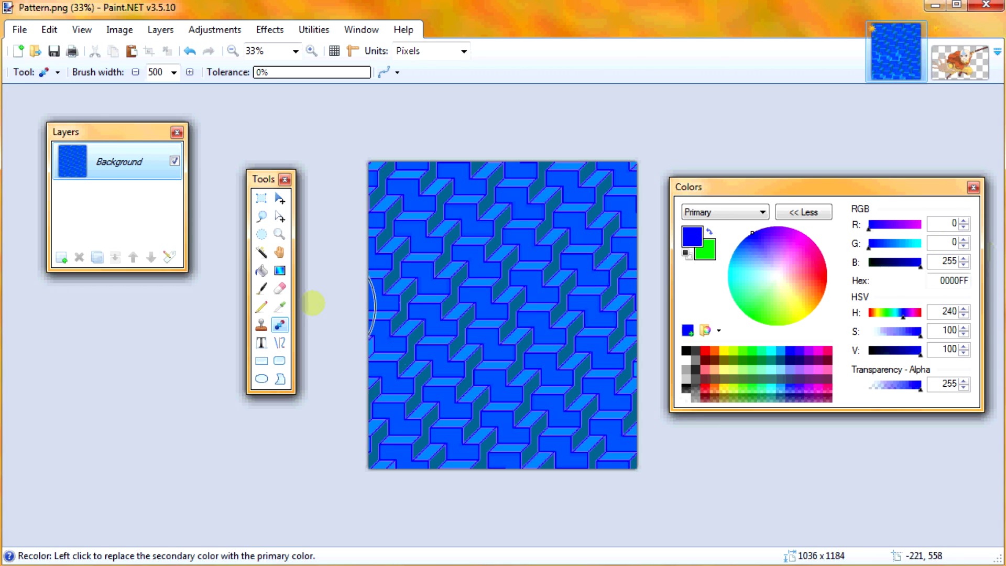
Step: Fill the canvas with a left-to-right blue-to-green gradient
left_click(280, 271)
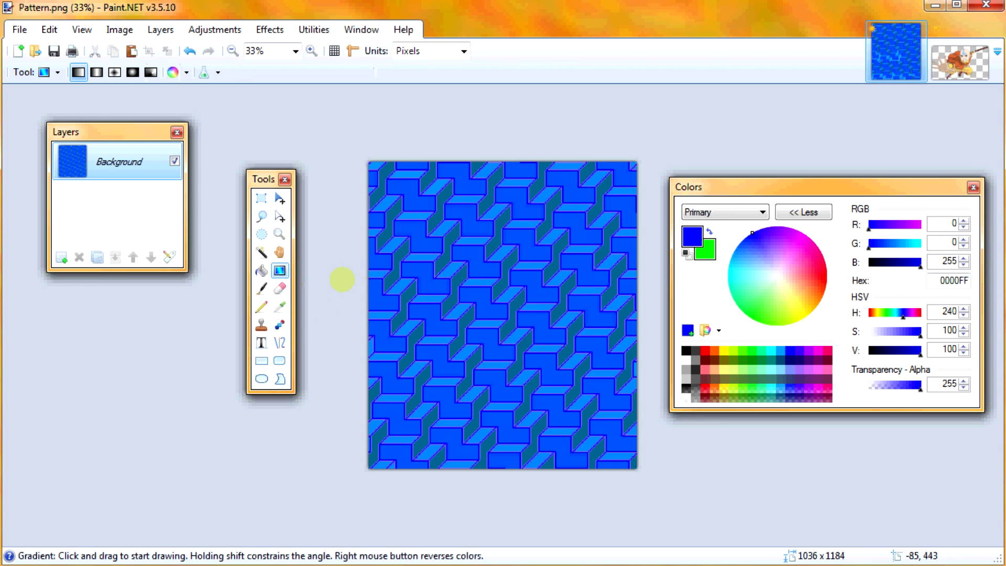
left_click_drag(343, 286, 613, 294)
left_click(261, 199)
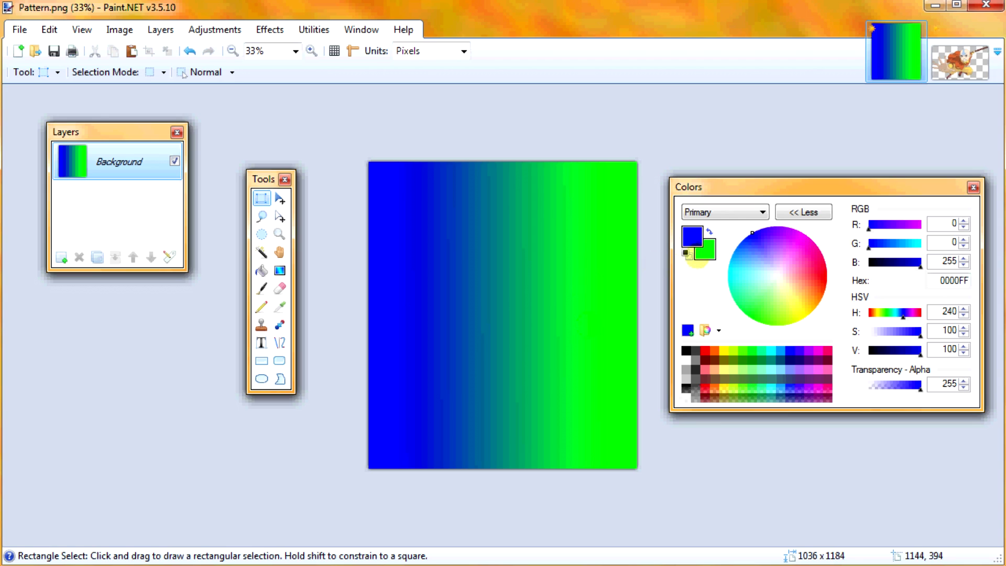
Step: Set the primary colour to magenta FF00FF
left_click(702, 255)
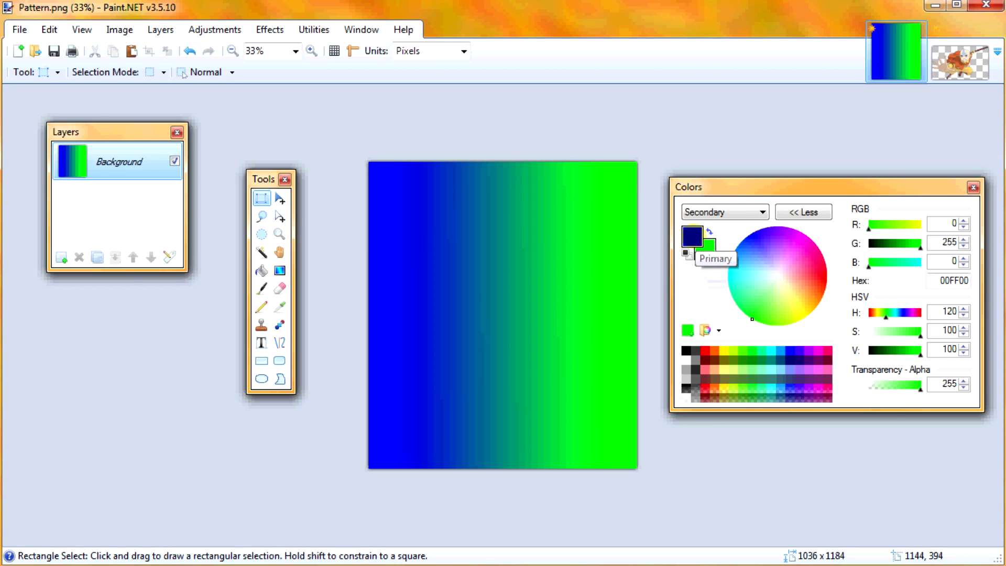
left_click(692, 236)
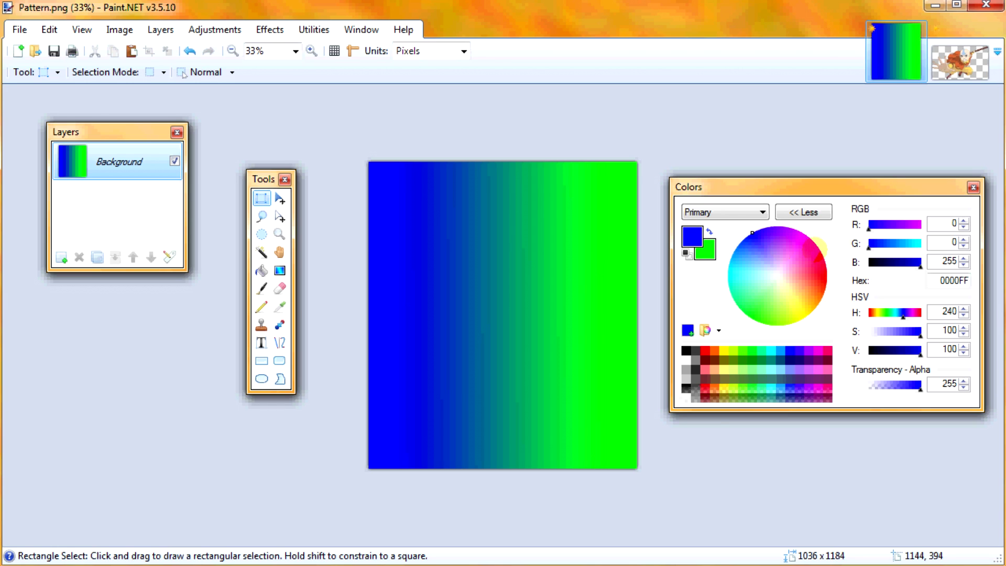
left_click_drag(879, 226, 1000, 232)
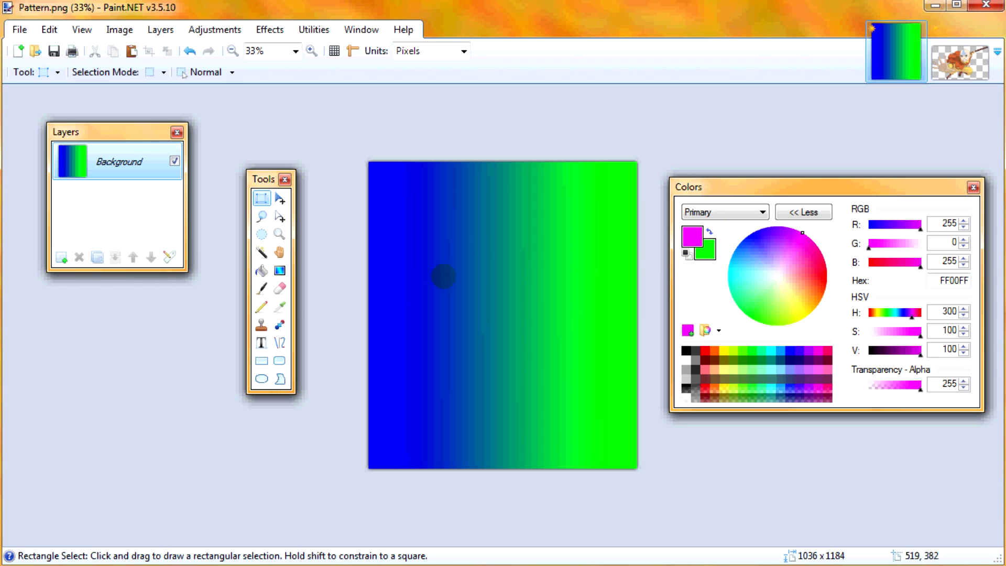
left_click(279, 325)
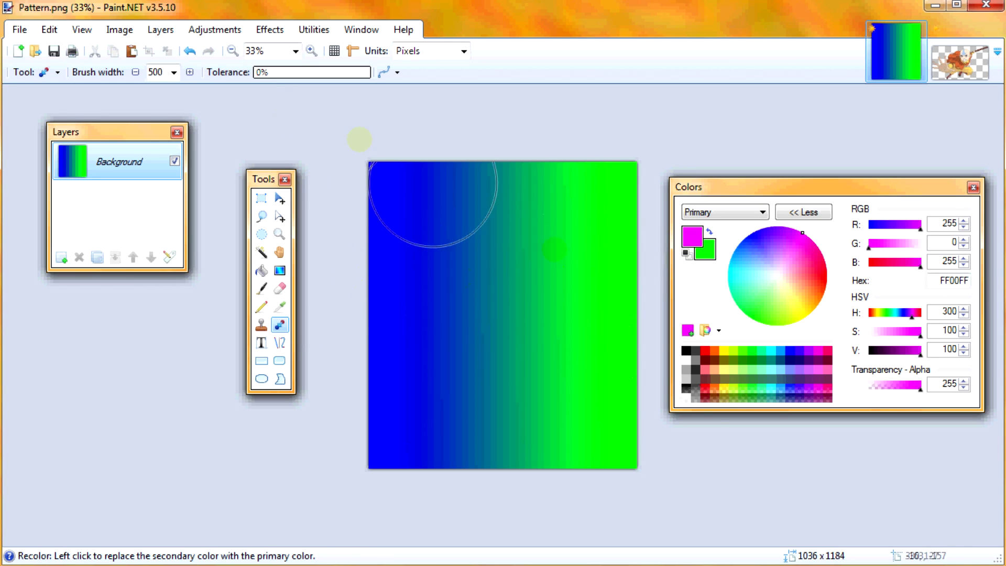
left_click_drag(646, 207, 676, 461)
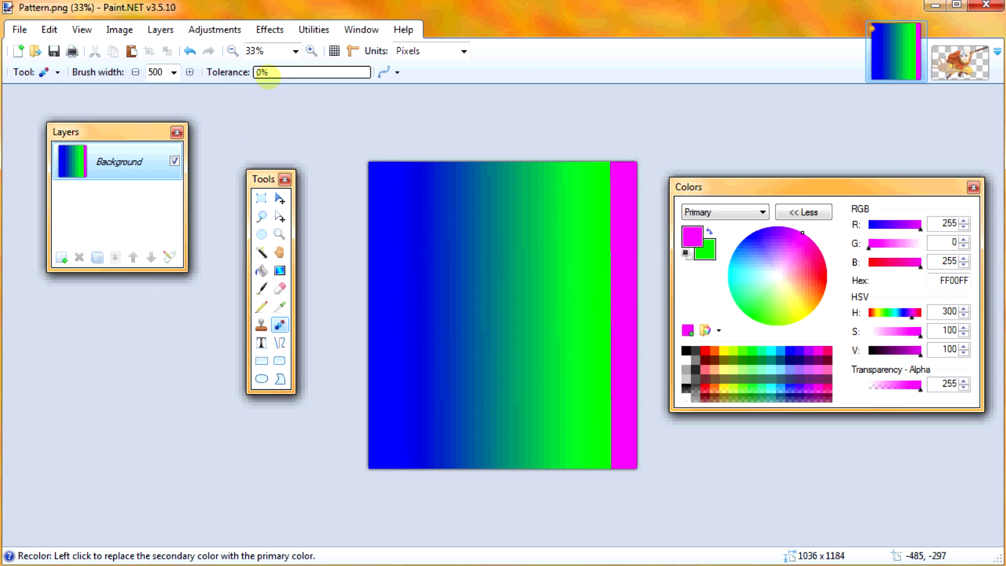
key("ctrl+z")
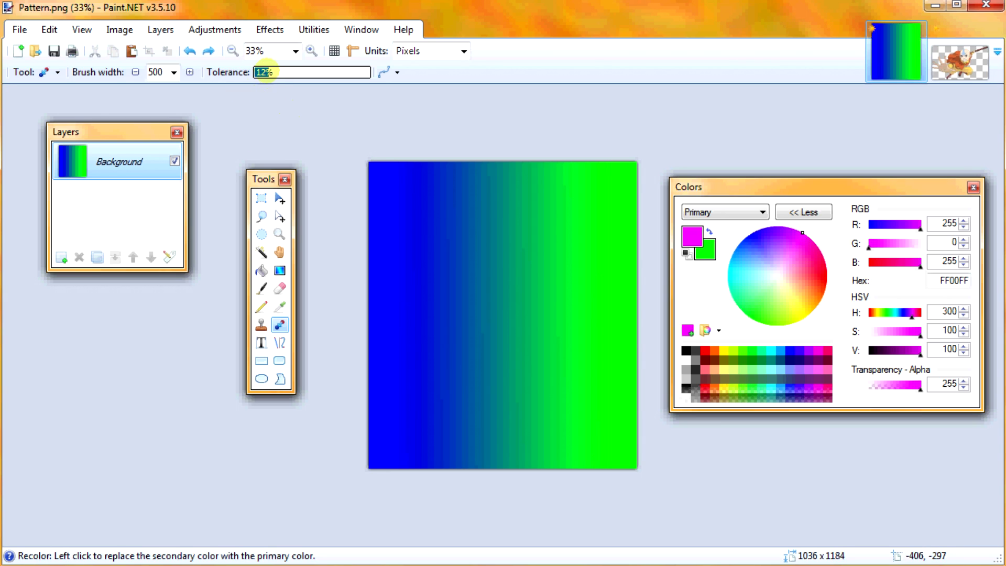
Step: Brush magenta over the green area, undoing and raising Recolor tolerance (31%, 44%, then 58%) until it covers
mouse_move(621, 199)
left_mouse_down()
mouse_move(632, 181)
mouse_move(659, 338)
mouse_move(621, 355)
mouse_move(573, 404)
left_mouse_up()
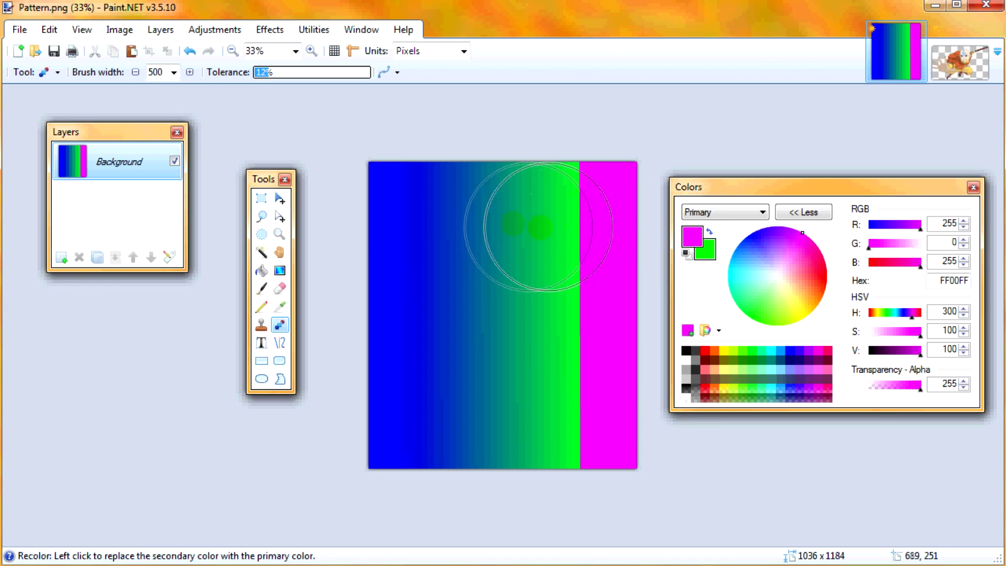
key("ctrl+z")
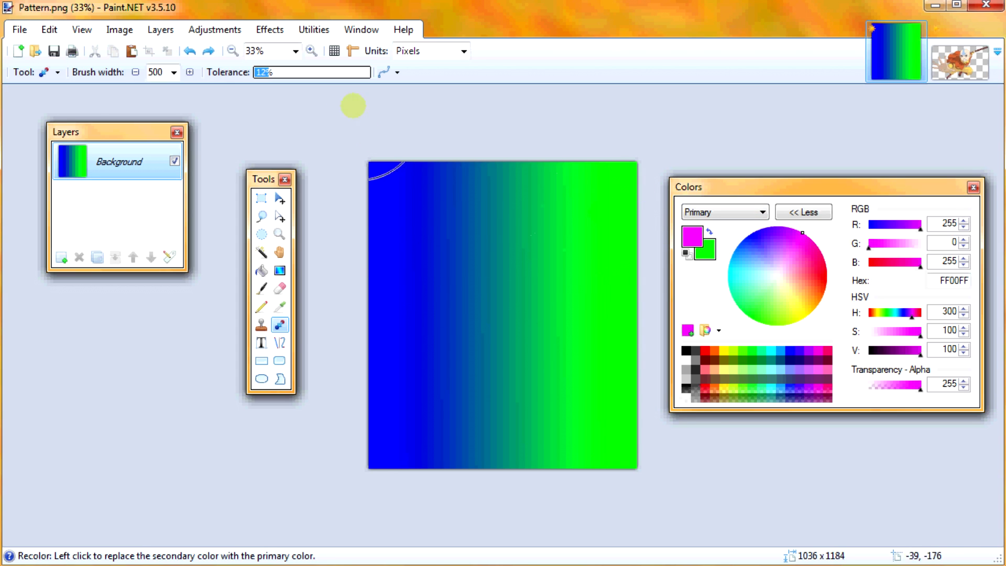
left_click(288, 72)
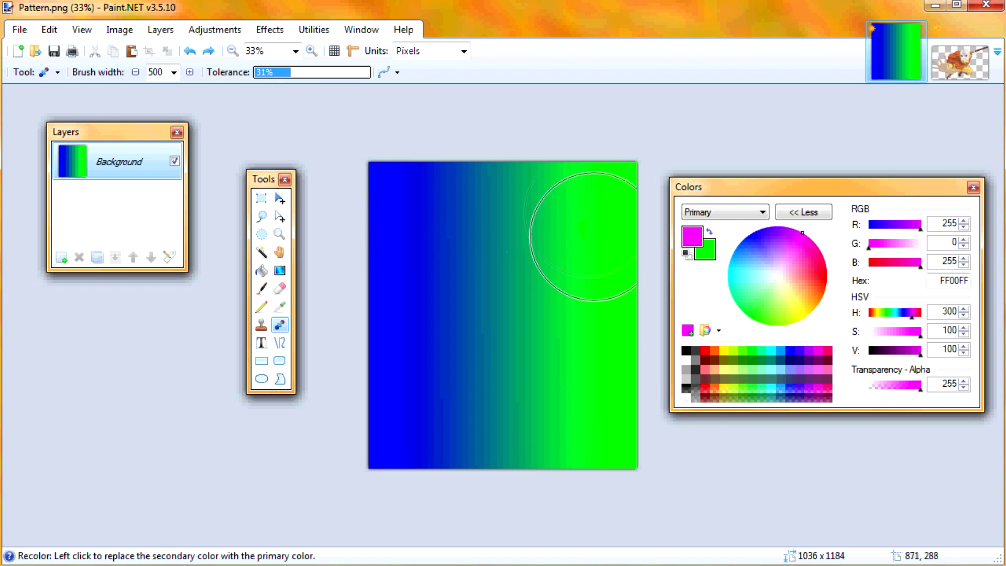
mouse_move(595, 175)
left_mouse_down()
mouse_move(619, 169)
mouse_move(528, 235)
mouse_move(516, 384)
mouse_move(524, 486)
mouse_move(539, 489)
mouse_move(646, 262)
mouse_move(635, 374)
mouse_move(604, 417)
left_mouse_up()
key("ctrl+z")
left_click(304, 72)
left_click_drag(608, 191, 484, 186)
mouse_move(467, 320)
left_mouse_down()
mouse_move(509, 483)
mouse_move(546, 349)
mouse_move(512, 245)
mouse_move(570, 492)
mouse_move(651, 385)
mouse_move(642, 260)
left_mouse_up()
key("ctrl+z")
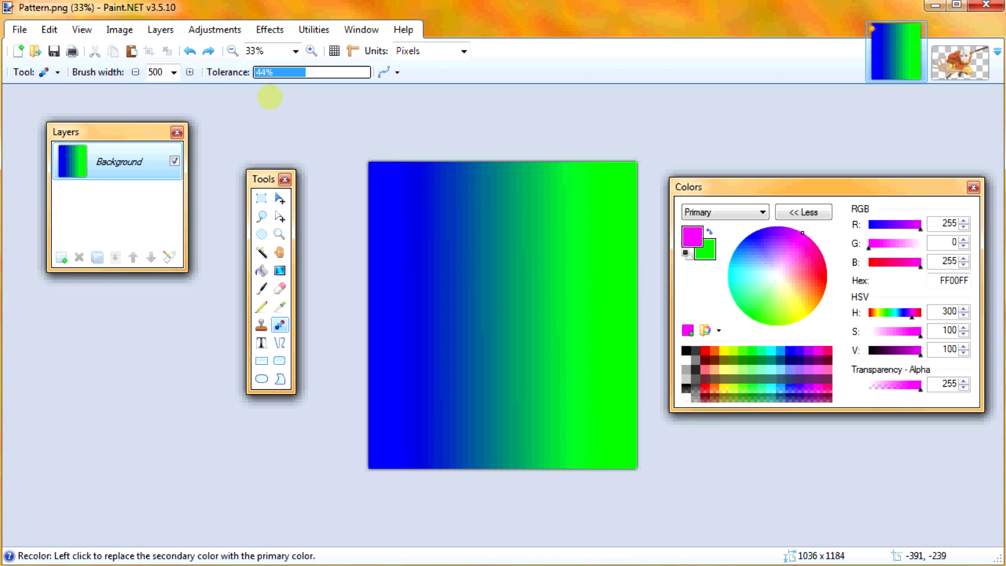
mouse_move(503, 178)
left_mouse_down()
mouse_move(530, 184)
mouse_move(608, 273)
mouse_move(594, 408)
mouse_move(549, 286)
mouse_move(511, 472)
mouse_move(520, 332)
mouse_move(455, 283)
left_mouse_up()
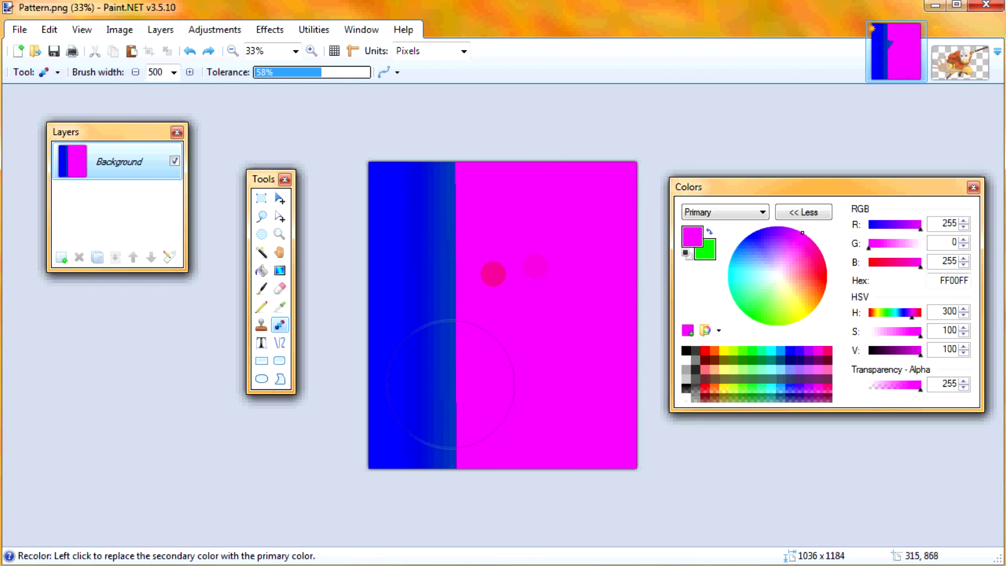
Step: Switch to the Aang character image and zoom out to 33%
left_click(960, 62)
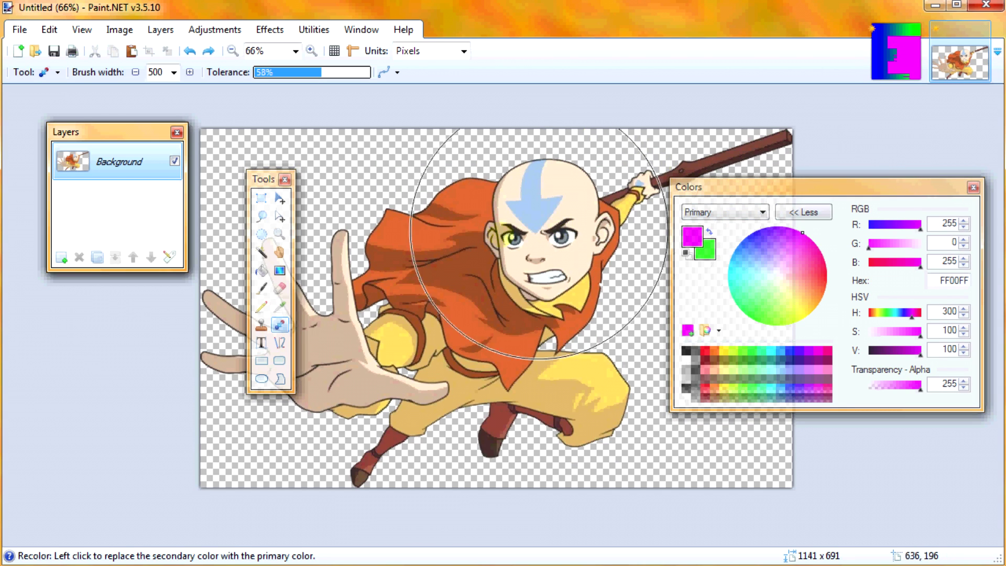
left_click(280, 234)
right_click(545, 249)
right_click(547, 247)
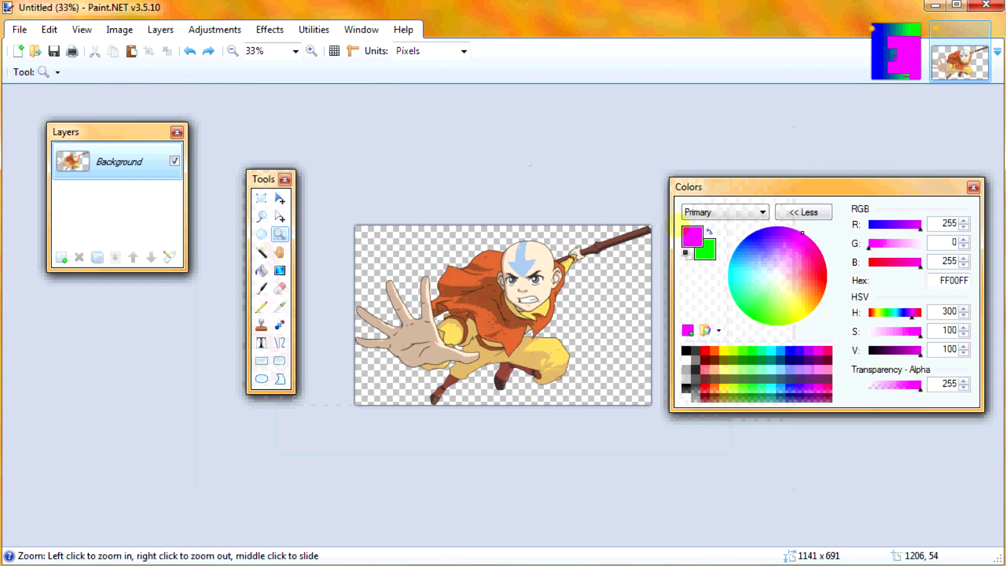
Step: Zoom in close on Aang's blue forehead arrow, then back out to the whole image
left_click_drag(497, 235, 554, 286)
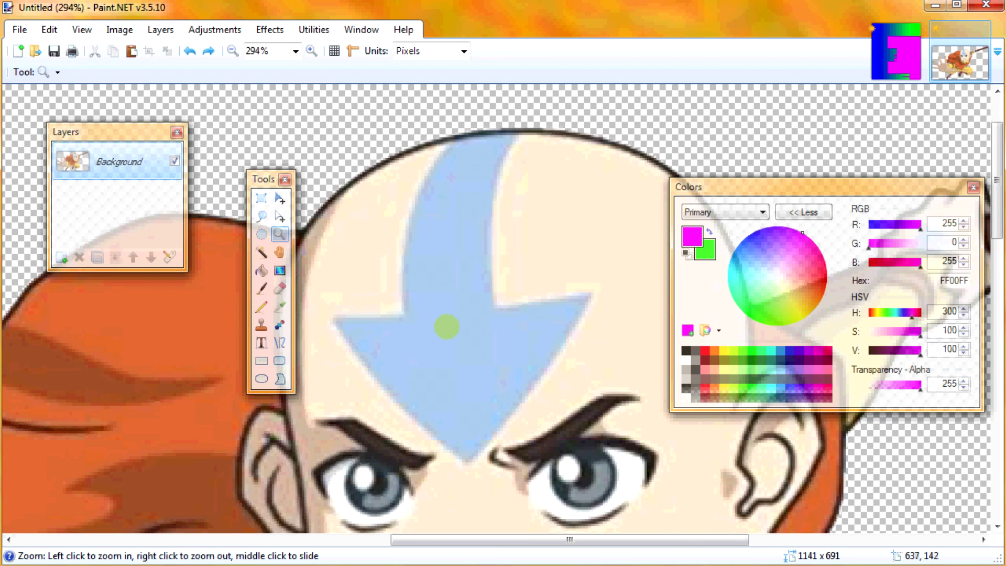
right_click(446, 327)
right_click(512, 337)
right_click(520, 272)
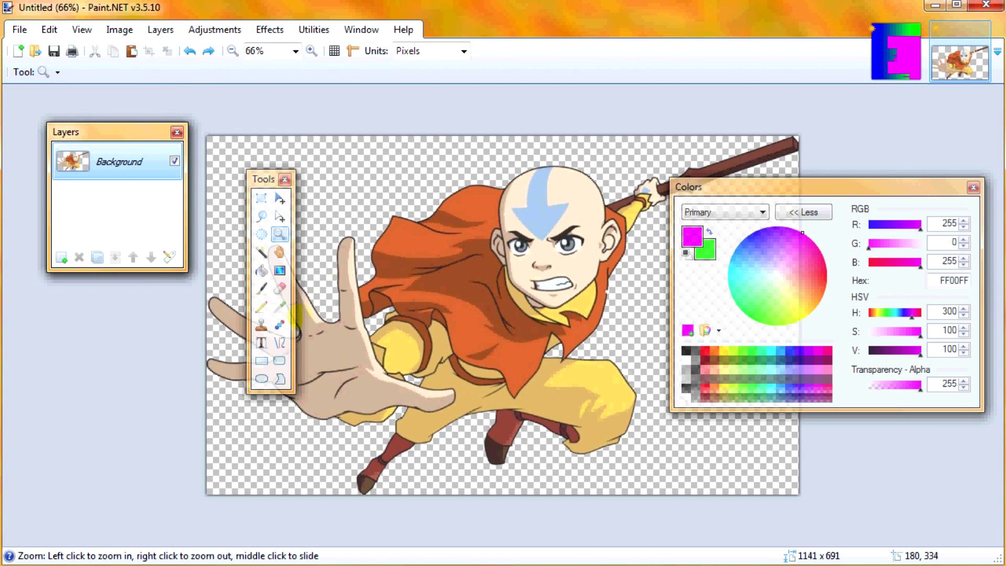
left_click(279, 307)
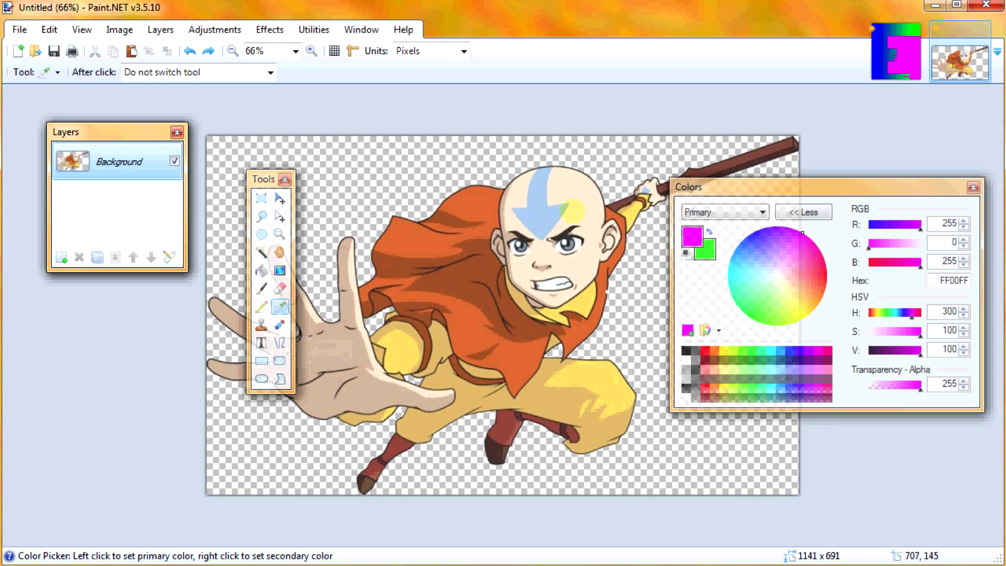
Step: Sample the arrow's pale blue A5C3E9 as secondary and set the primary to orange FF8400
right_click(535, 216)
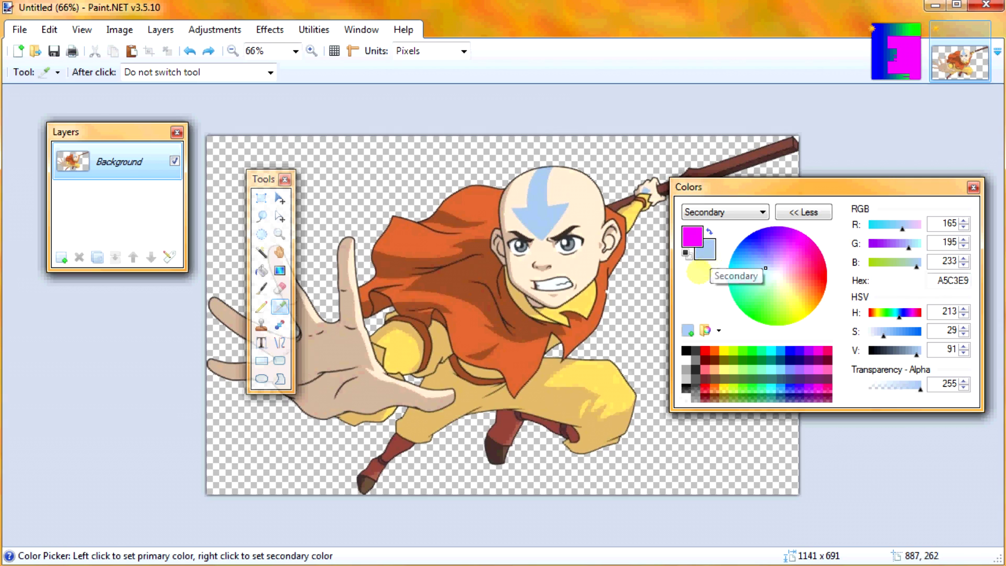
left_click(691, 236)
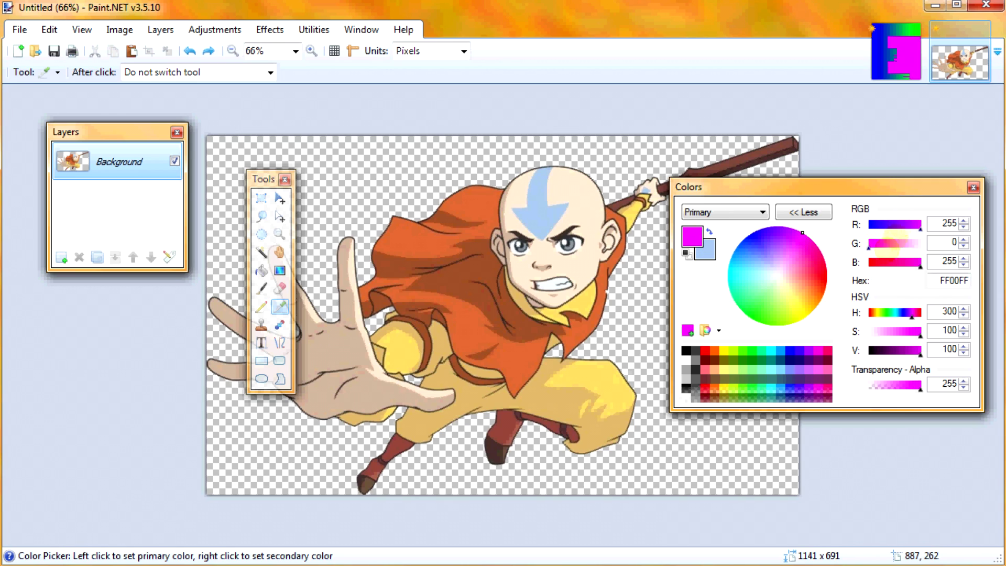
left_click(895, 243)
left_click_drag(899, 264, 841, 300)
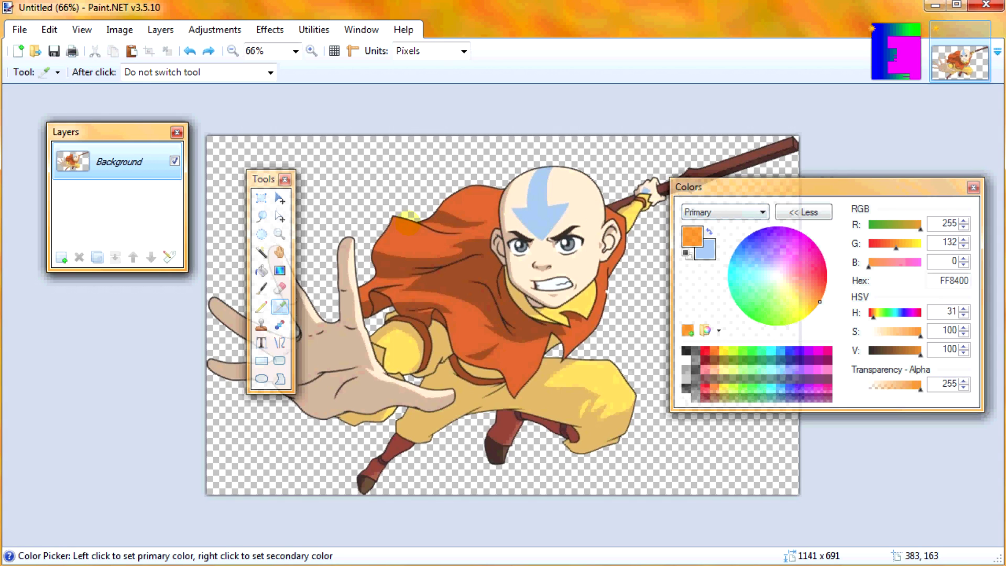
Step: Zoom out to 33% and brush orange across Aang's figure with Recolor at 58% tolerance
left_click(280, 325)
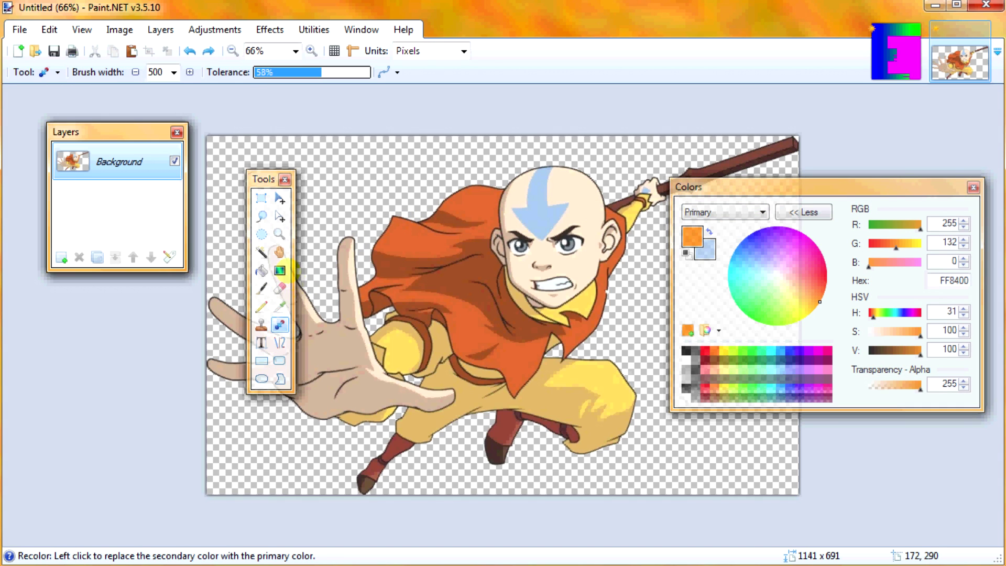
left_click(279, 234)
right_click(339, 322)
right_click(340, 321)
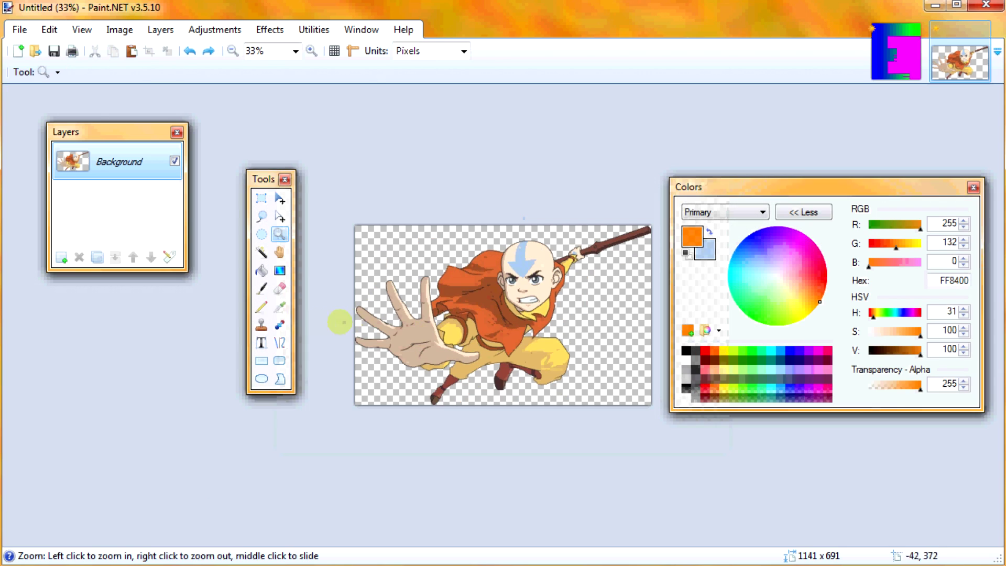
left_click(280, 325)
mouse_move(425, 391)
left_mouse_down()
mouse_move(430, 325)
mouse_move(569, 322)
mouse_move(564, 369)
mouse_move(413, 295)
mouse_move(521, 261)
mouse_move(528, 273)
mouse_move(584, 277)
mouse_move(480, 304)
mouse_move(493, 284)
mouse_move(479, 307)
mouse_move(520, 290)
mouse_move(445, 327)
mouse_move(387, 333)
mouse_move(520, 258)
mouse_move(545, 265)
mouse_move(657, 246)
mouse_move(519, 306)
mouse_move(460, 263)
mouse_move(456, 300)
mouse_move(413, 330)
mouse_move(466, 300)
mouse_move(442, 346)
mouse_move(451, 340)
left_mouse_up()
Step: Undo the orange strokes and recolour only the forehead arrow orange at 8% tolerance
key("ctrl+z")
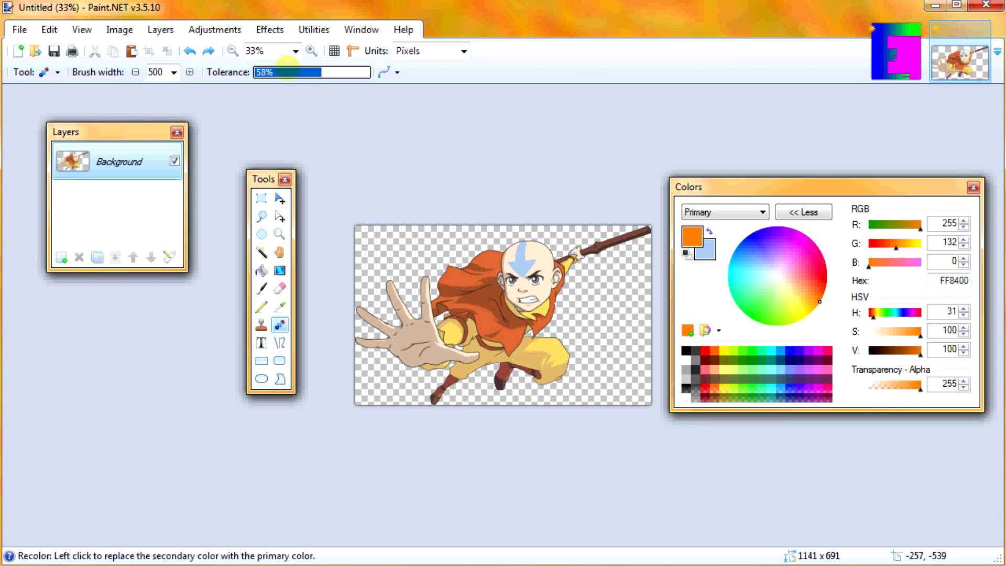
mouse_move(504, 207)
left_mouse_down()
mouse_move(500, 258)
mouse_move(517, 283)
mouse_move(422, 324)
left_mouse_up()
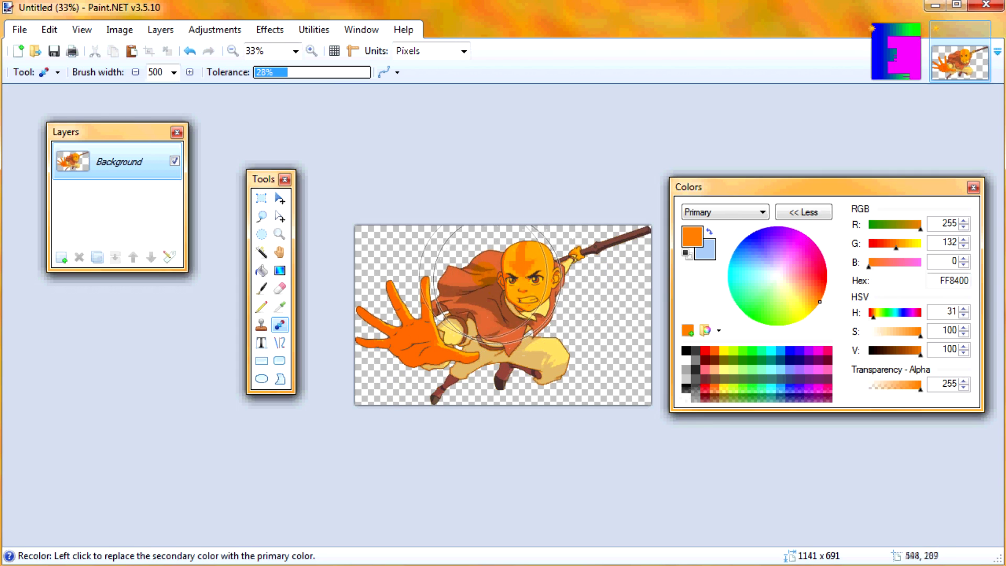
key("ctrl+z")
key("ctrl+z")
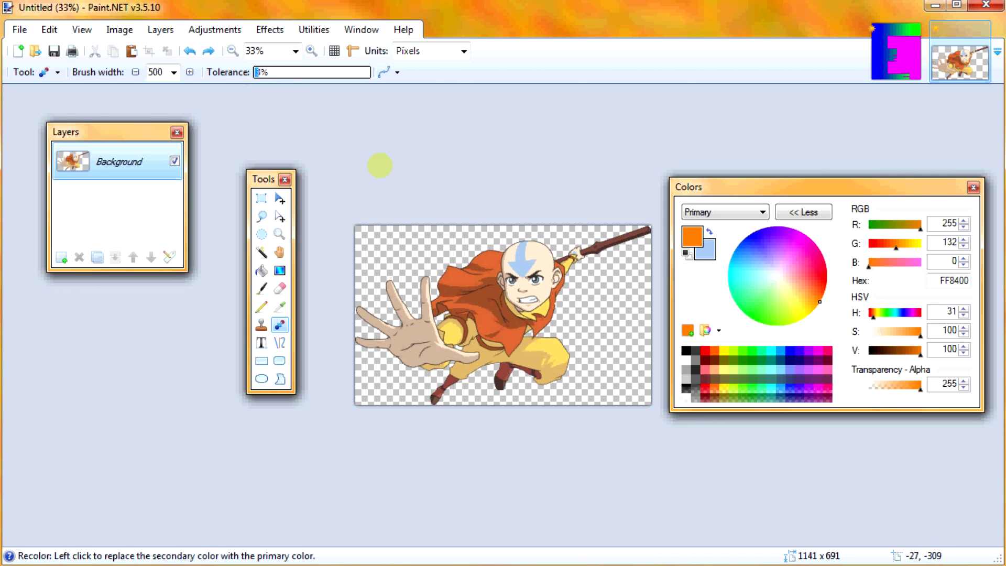
left_click(506, 265)
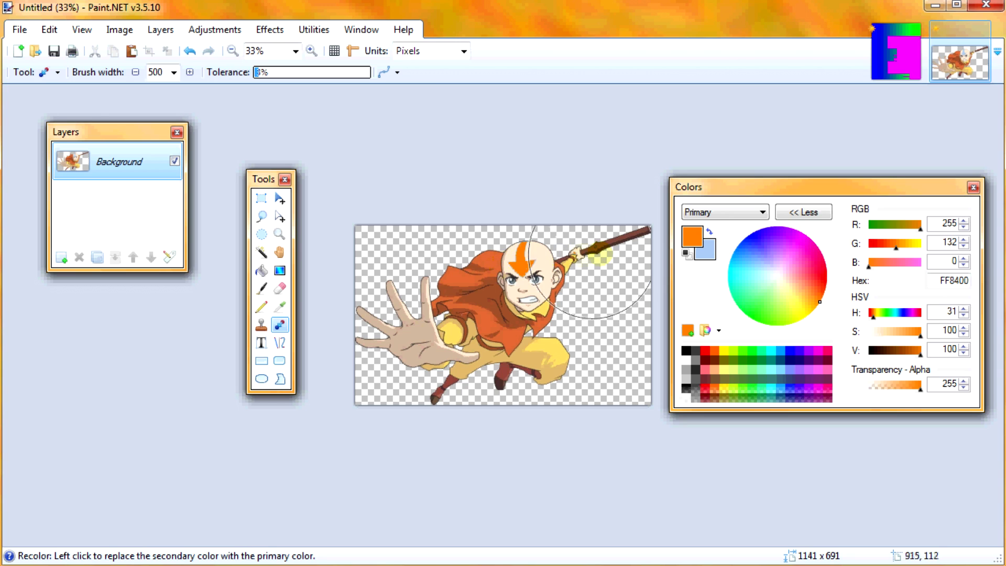
Step: Zoom in to 211% on Aang's head and undo the arrow's orange recolour
left_click(279, 234)
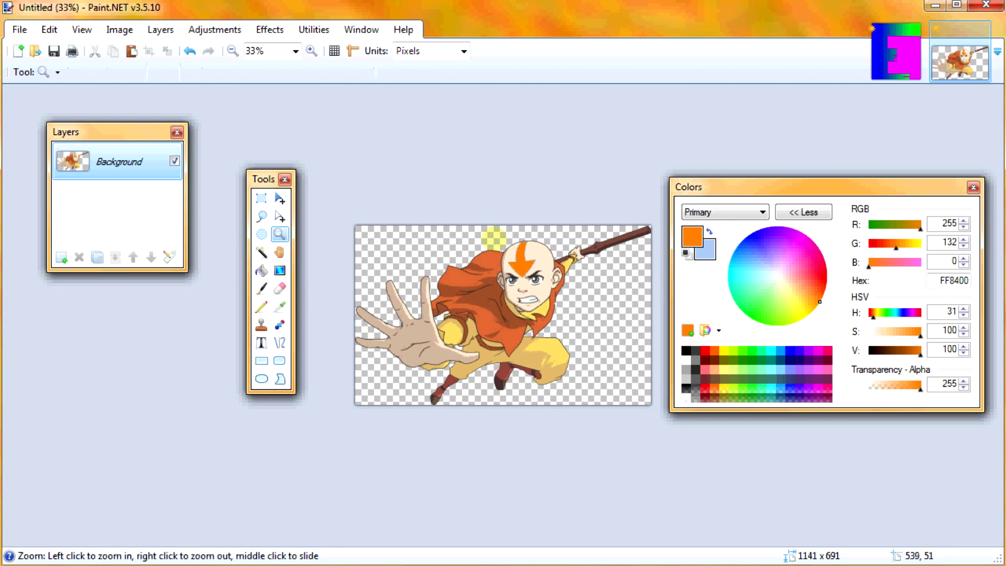
left_click_drag(485, 231, 585, 265)
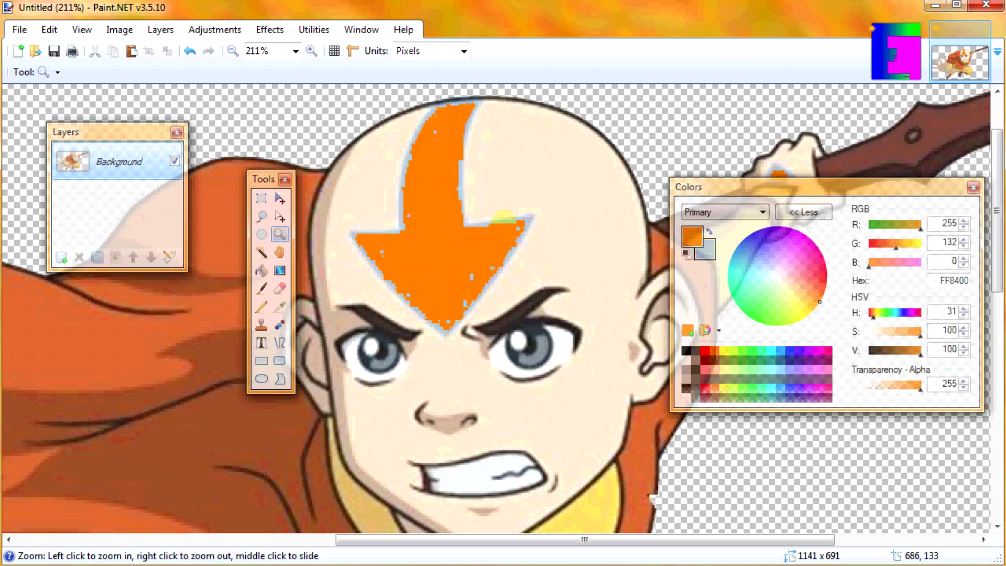
key("ctrl+z")
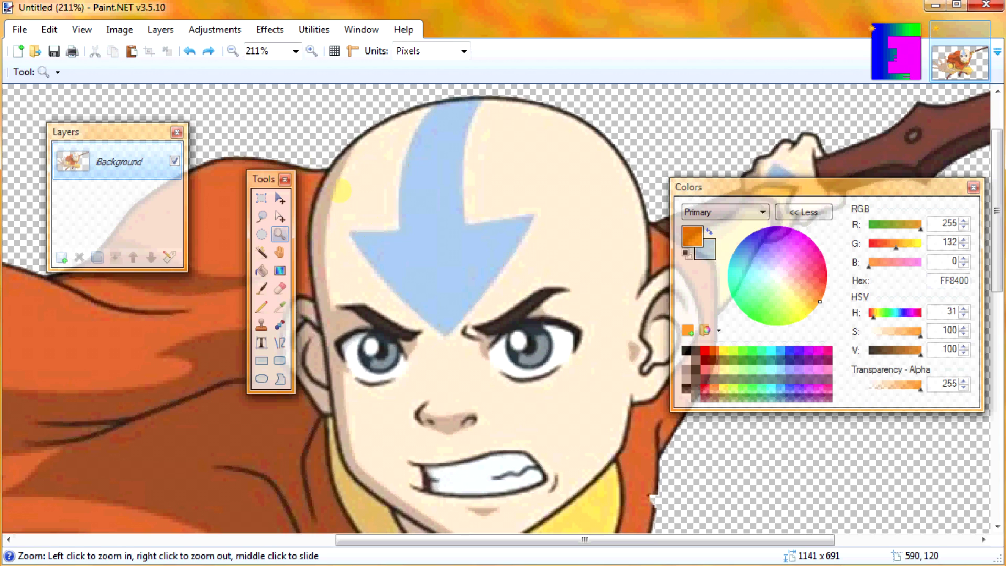
Step: Raise the Recolor tolerance to 15%, recolour the forehead arrow orange, then undo it
left_click(279, 325)
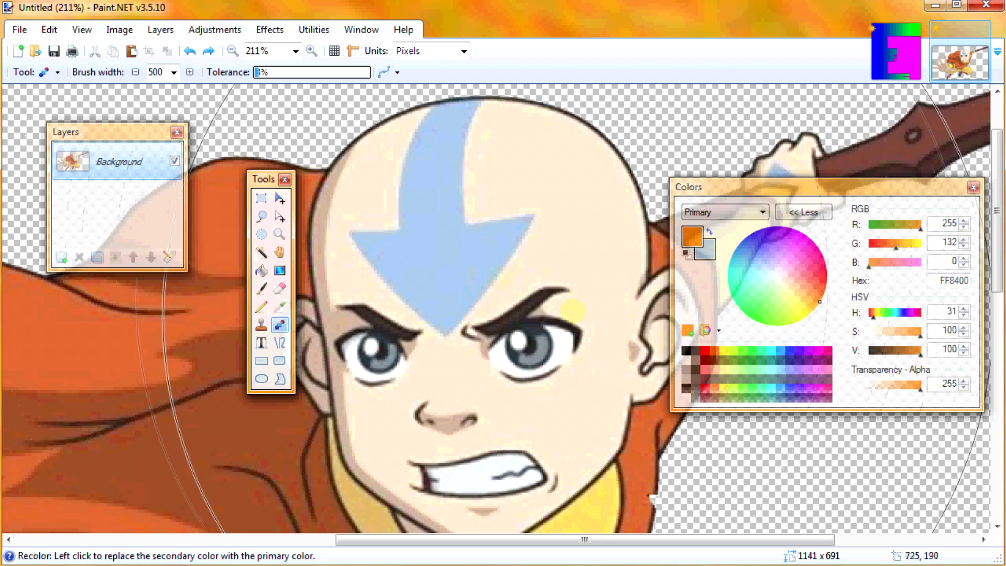
left_click(263, 73)
left_click_drag(262, 73, 274, 73)
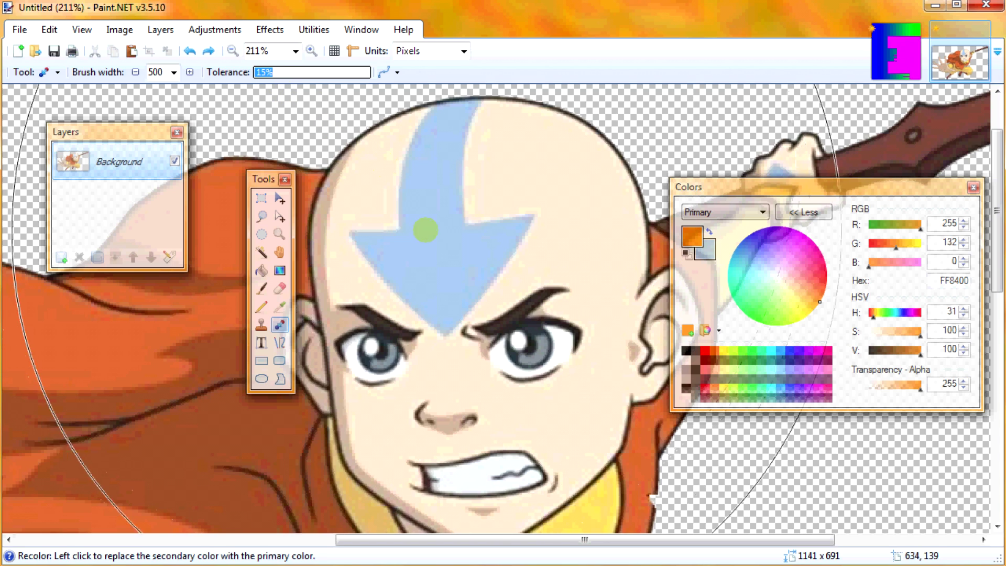
left_click(416, 210)
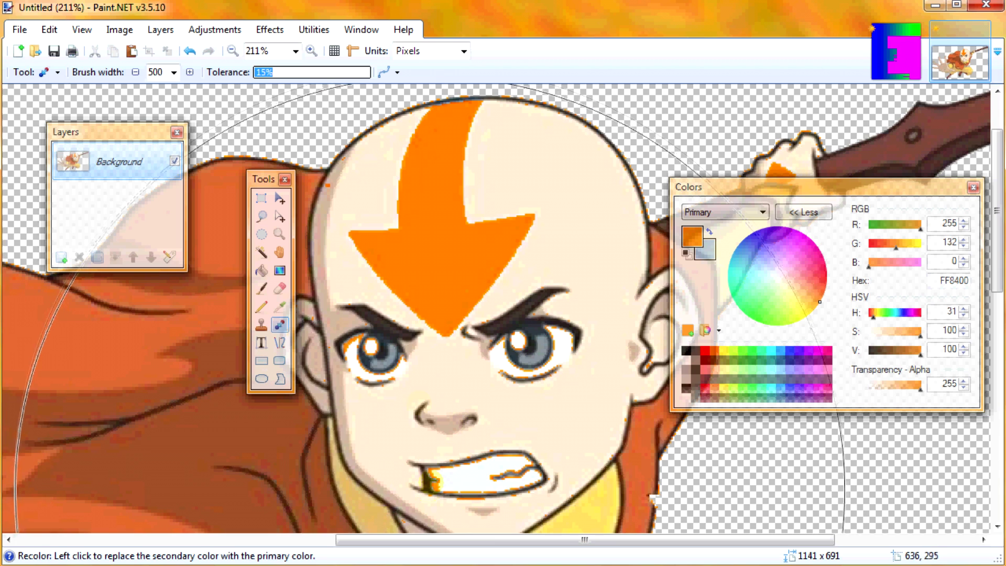
key("ctrl+z")
Step: Lower the tolerance to 13% and retry the arrow recolour twice, undoing each trial
left_click(267, 72)
left_click(489, 216)
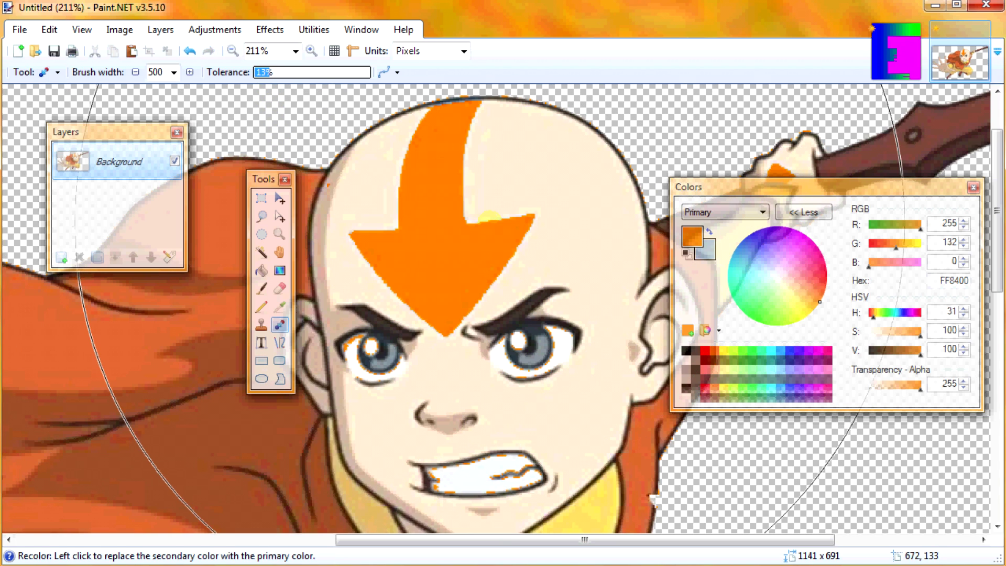
key("ctrl+z")
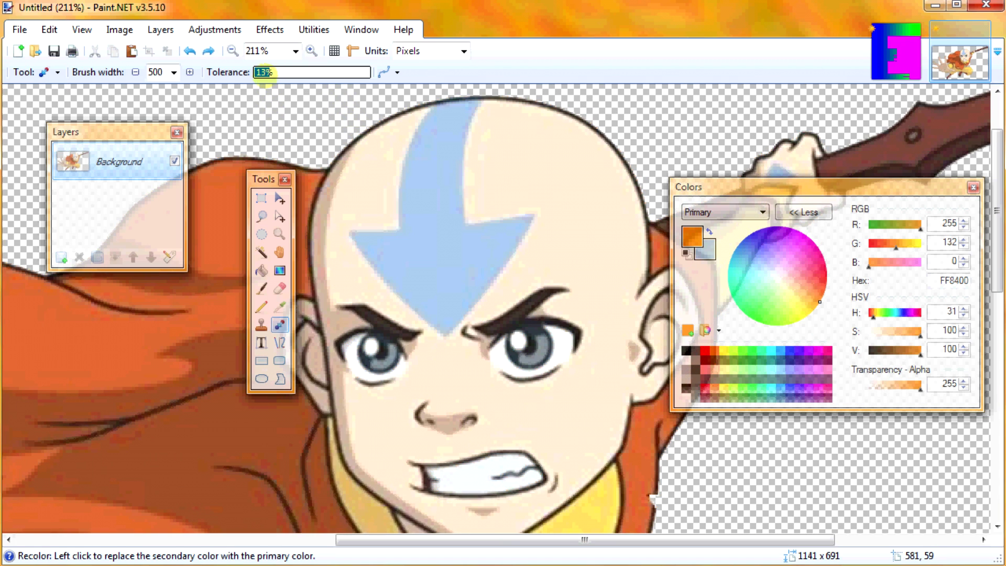
left_click(470, 192)
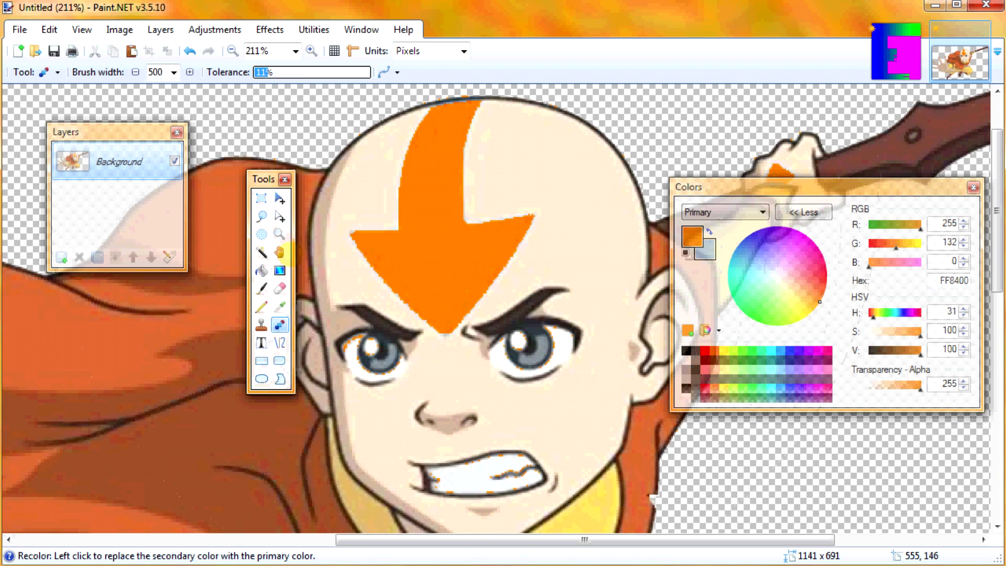
key("ctrl+z")
left_click(174, 72)
Step: Set brush width to 50 and brush the whole forehead arrow orange
scroll(159, 212, "up", 5)
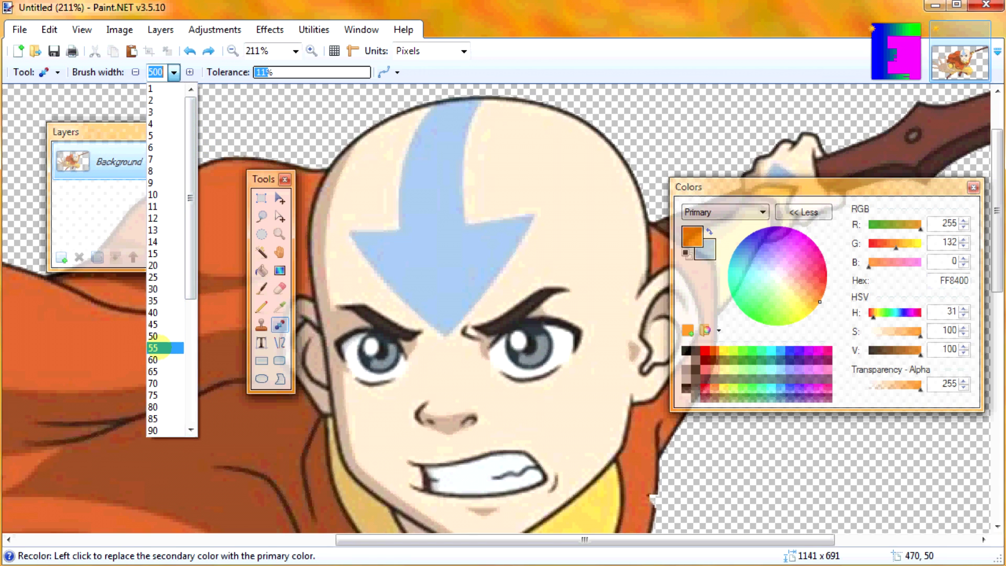
left_click(153, 336)
mouse_move(352, 158)
left_mouse_down()
mouse_move(364, 242)
mouse_move(438, 302)
left_mouse_up()
mouse_move(428, 252)
left_mouse_down()
mouse_move(495, 247)
mouse_move(503, 231)
mouse_move(440, 128)
left_mouse_up()
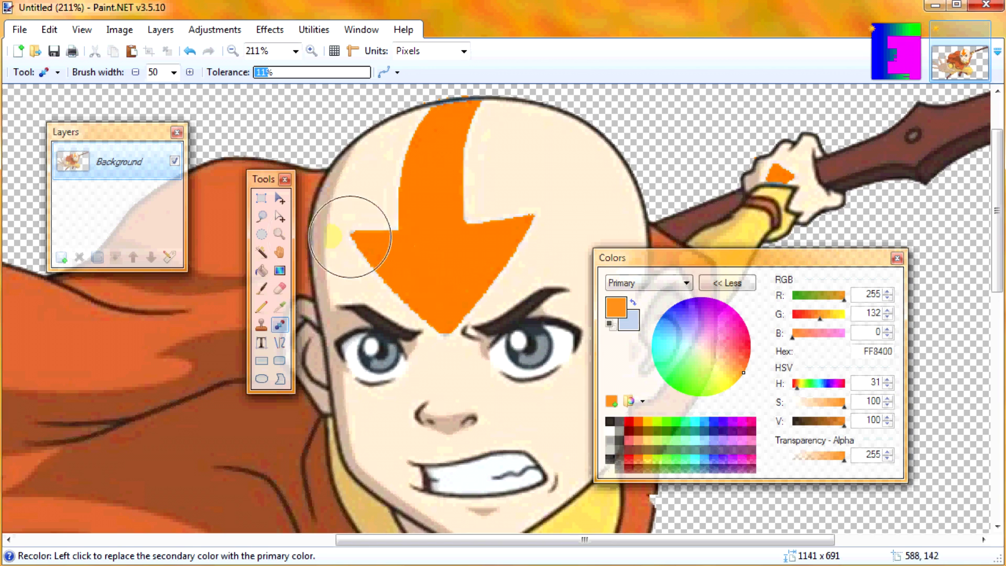
Step: Zoom out to 33% to view the full image
left_click(280, 234)
key("ctrl+0")
right_click(581, 283)
right_click(608, 284)
right_click(636, 286)
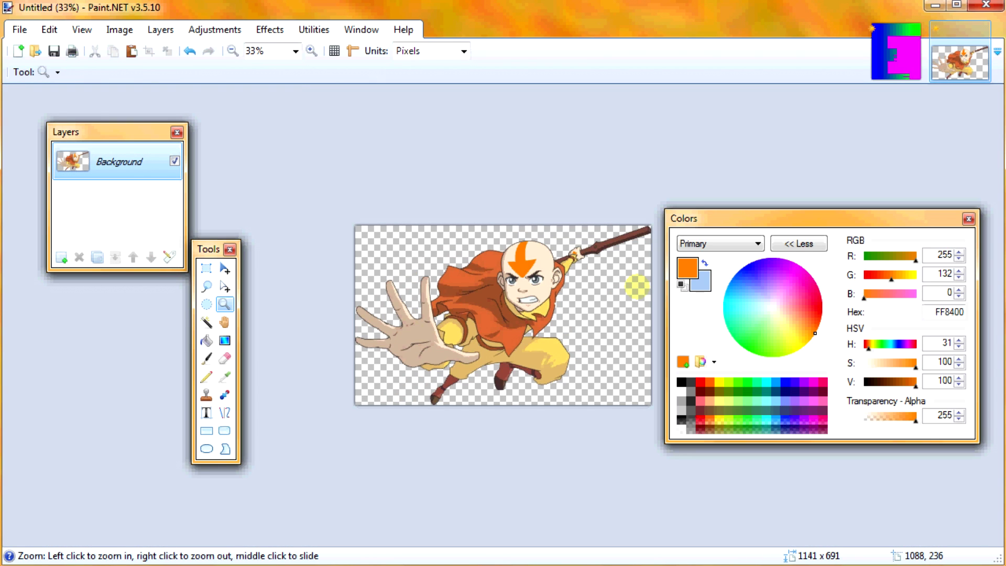